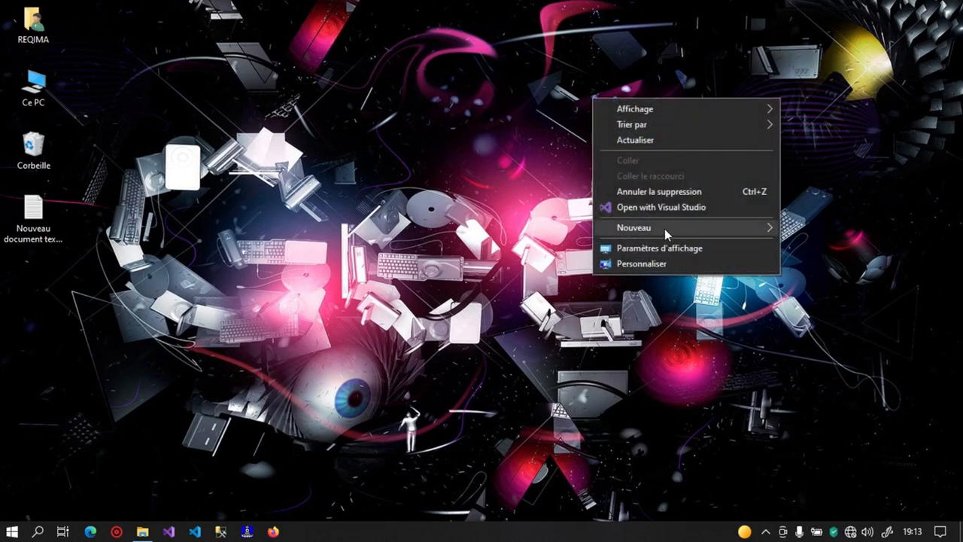
- Create a new folder on the desktop and copy the GodMode.{ED7BA470-8E54-465E-825C-99712043E01C} line from the desktop text document
mouse_move(664, 229)
left_click(530, 229)
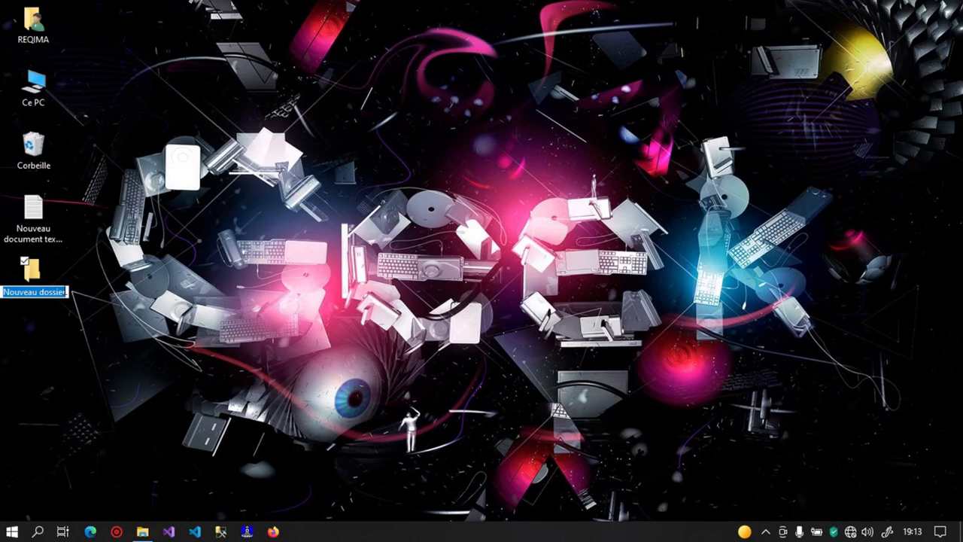
double_click(49, 218)
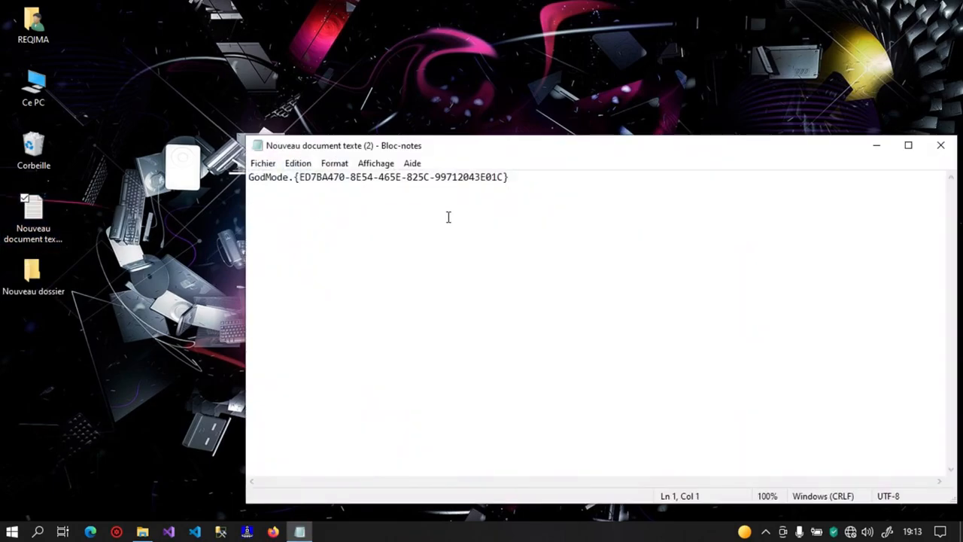
left_click_drag(525, 181, 185, 186)
key("ctrl+c")
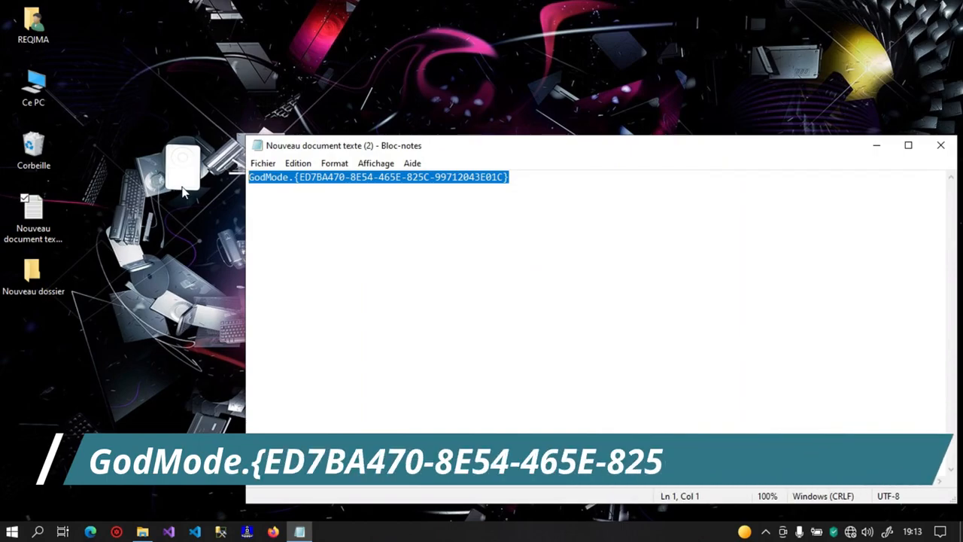
left_click(939, 146)
- Rename the new desktop folder to the copied GodMode.{ED7BA470-8E54-465E-825C-99712043E01C} name
right_click(50, 295)
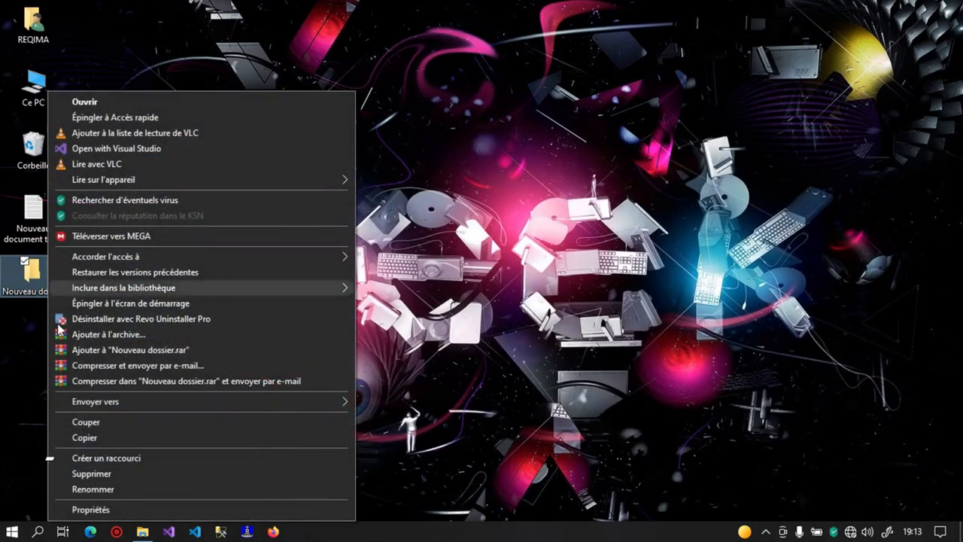
left_click(108, 489)
key("ctrl+v")
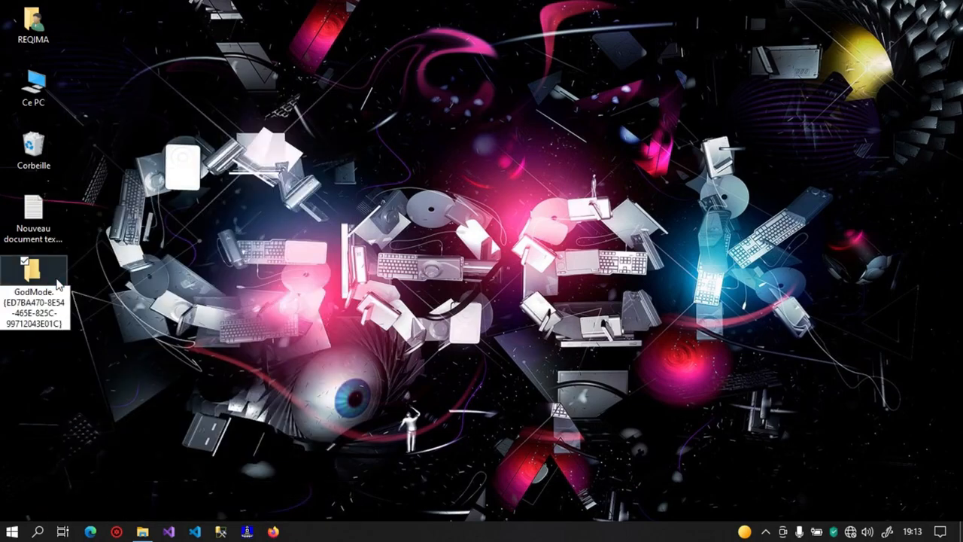
key("Return")
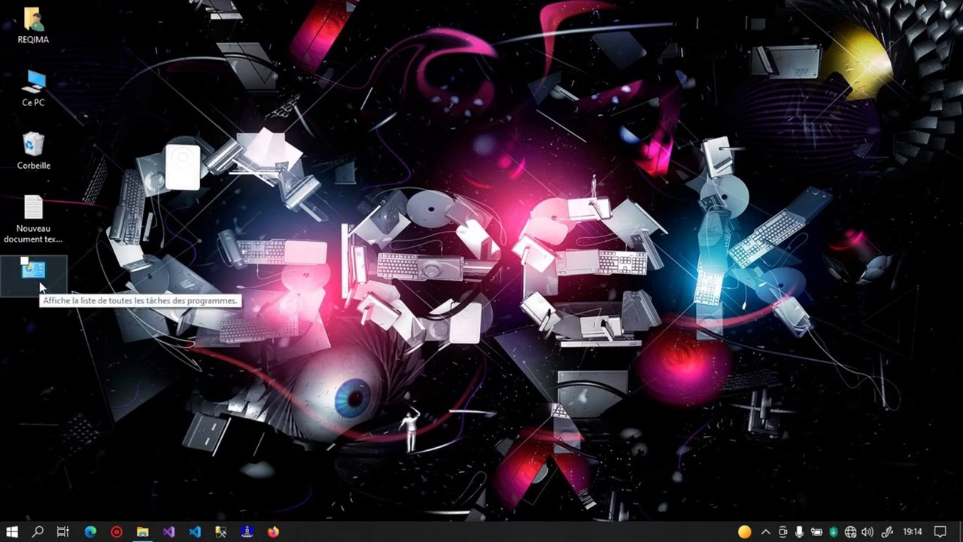
left_click(116, 440)
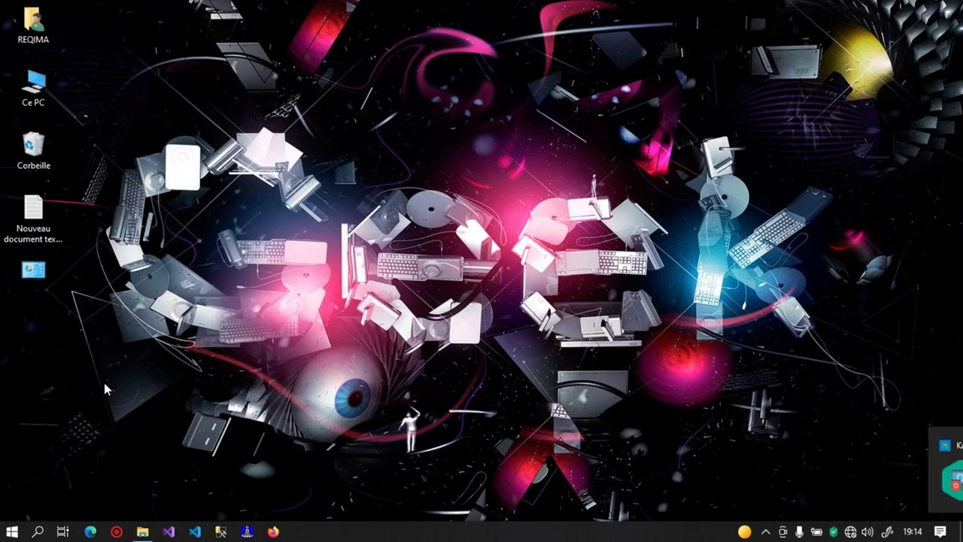
- Open the GodMode folder from the desktop and display the taskbar's context options
double_click(33, 269)
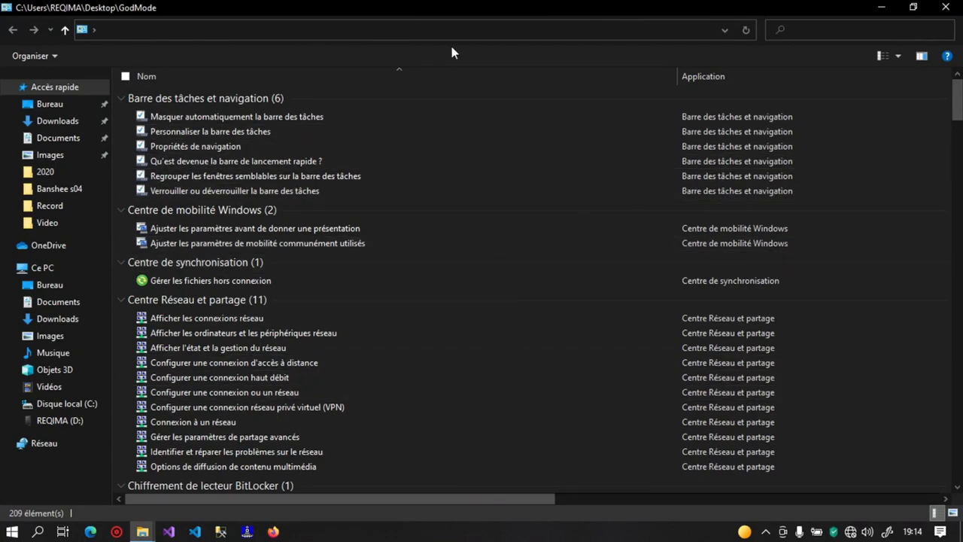
left_click(391, 534)
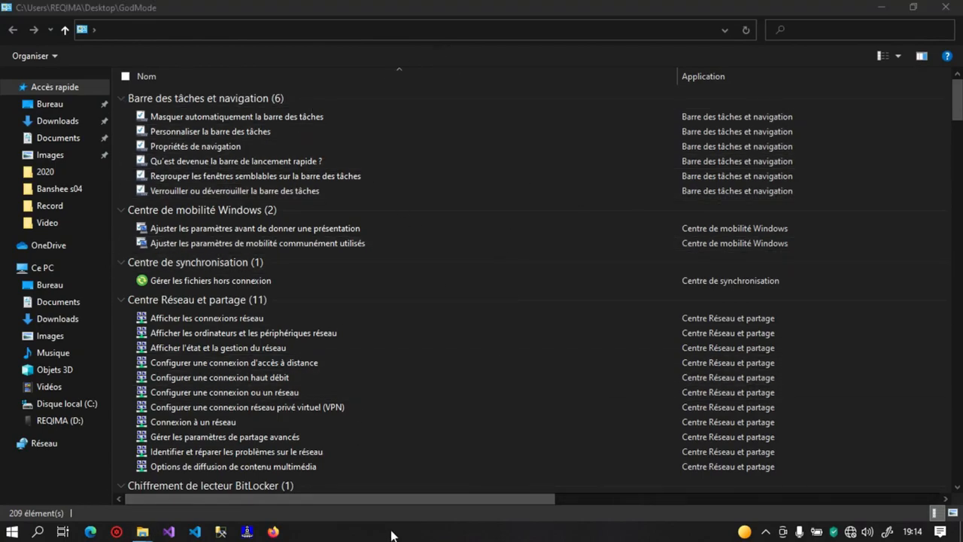
right_click(391, 534)
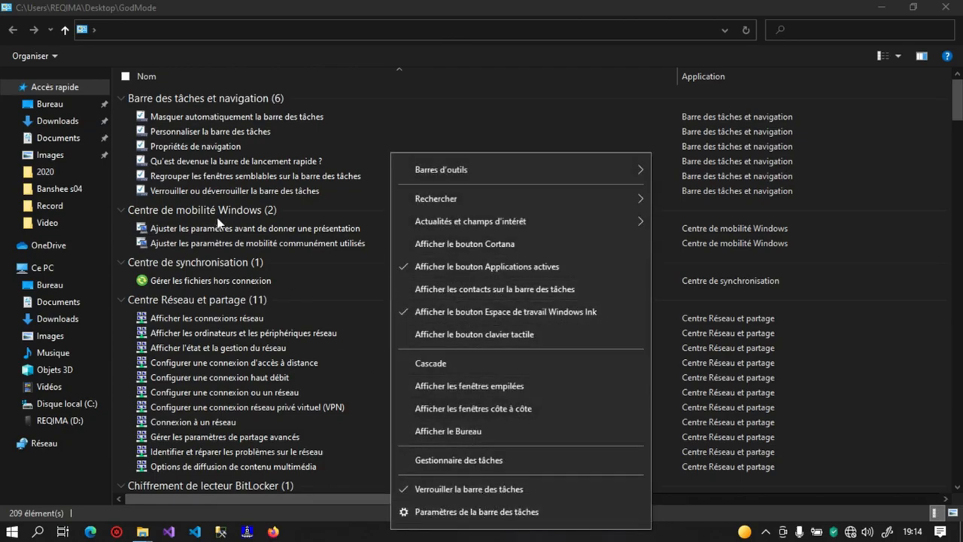
- Open the automatic taskbar hiding setting from the GodMode list, switch desktop-mode hiding on and off again, and close Settings
double_click(159, 120)
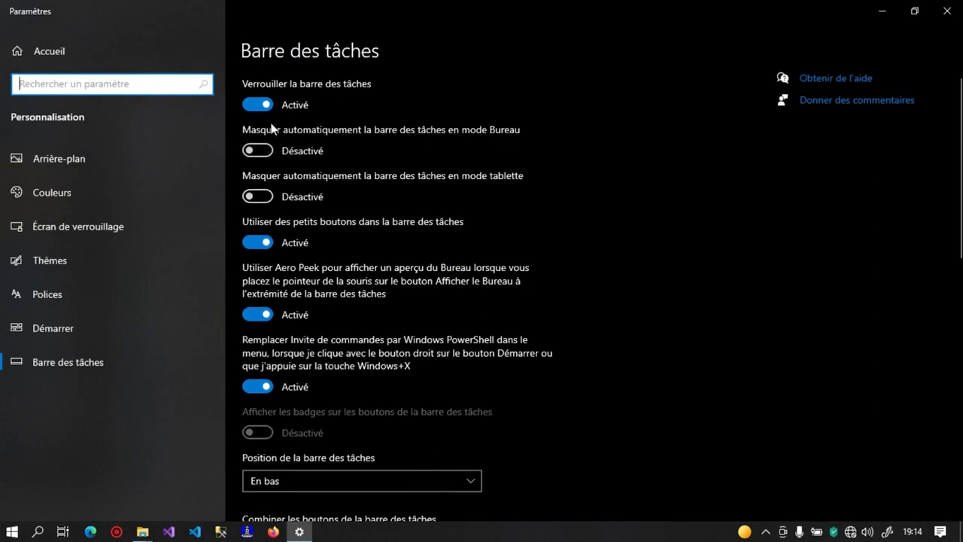
left_click(264, 151)
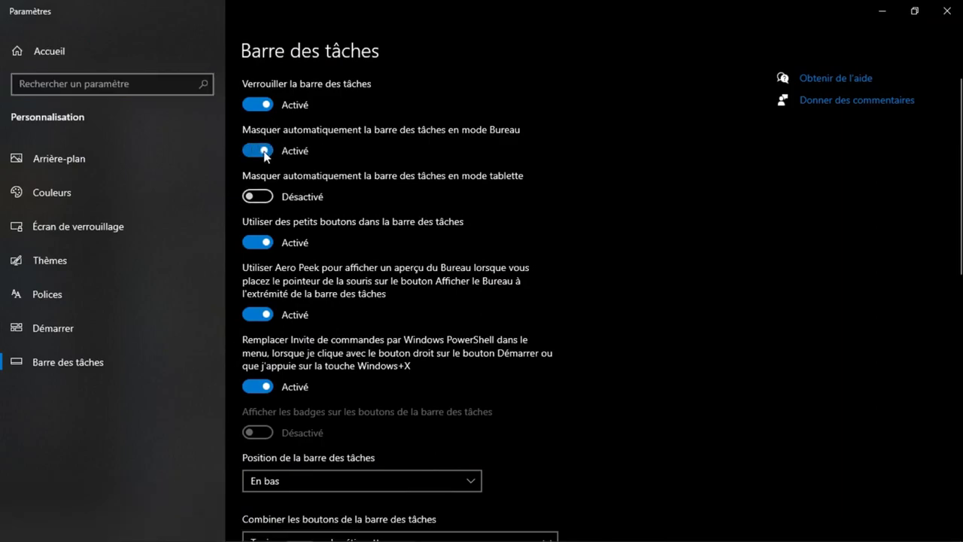
left_click(264, 152)
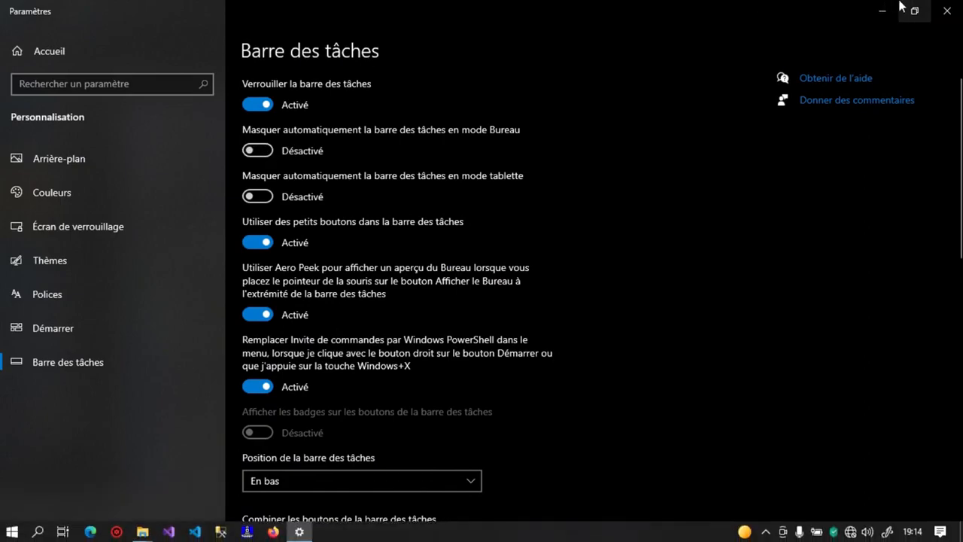
left_click(946, 10)
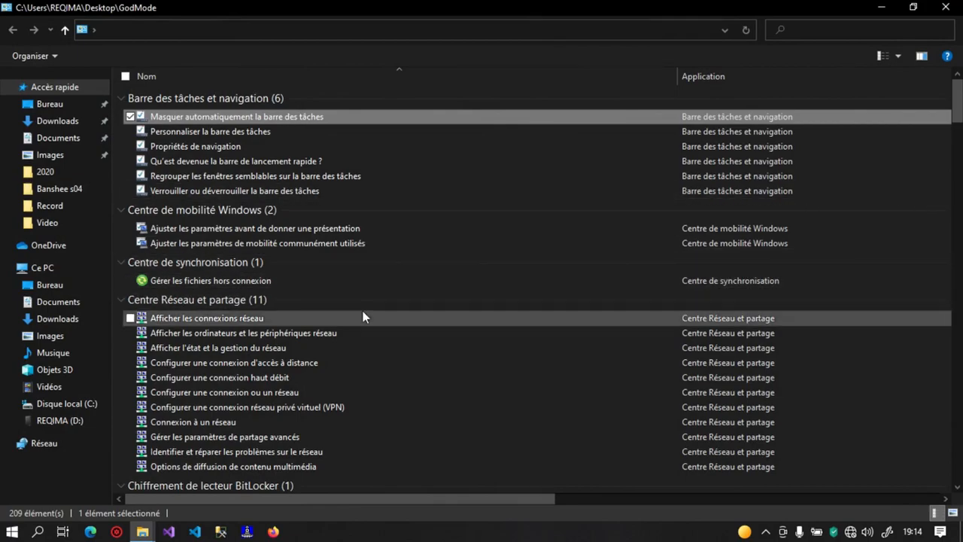
- Examine the categories of system settings in the GodMode list, including user accounts, and close the window
scroll(812, 113, "down", 6)
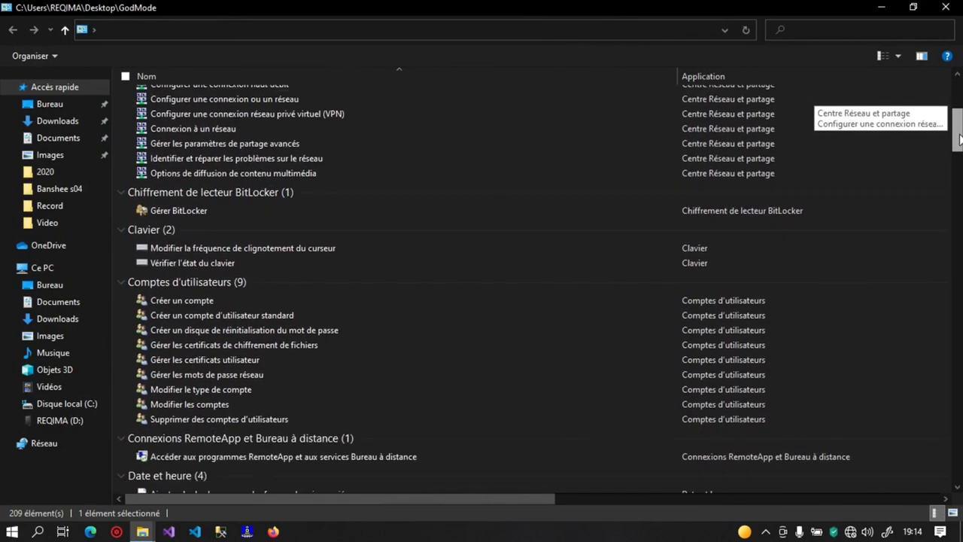
scroll(835, 112, "up", 4)
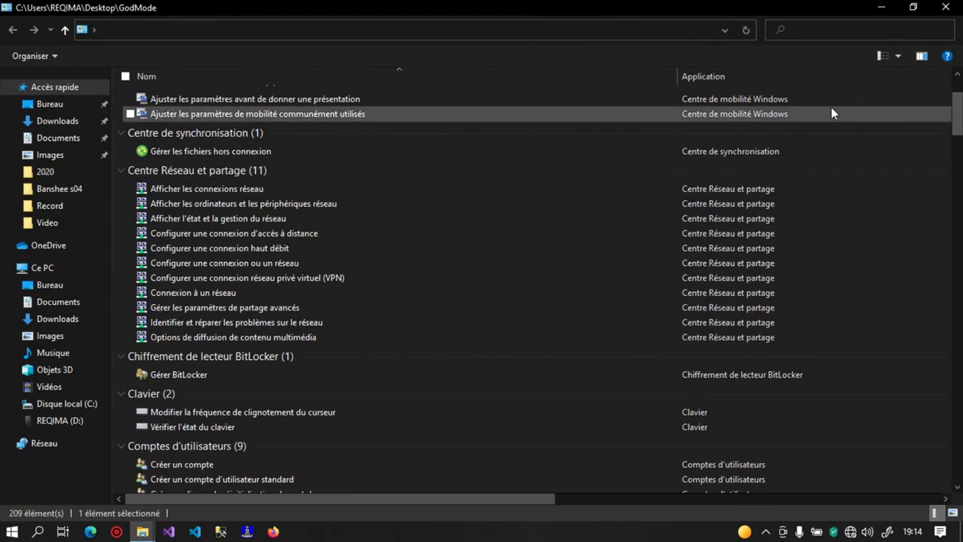
left_click(832, 113)
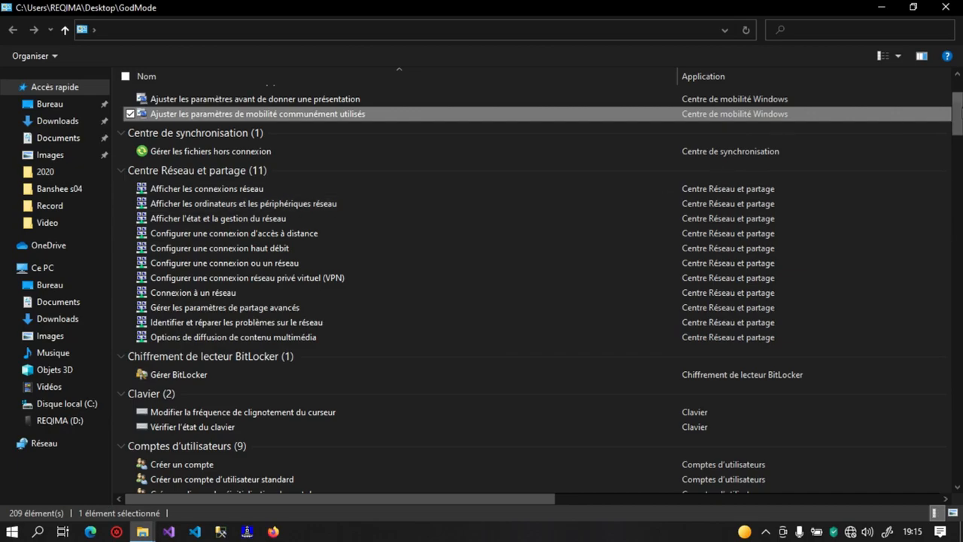
scroll(957, 143, "down", 9)
scroll(957, 146, "up", 3)
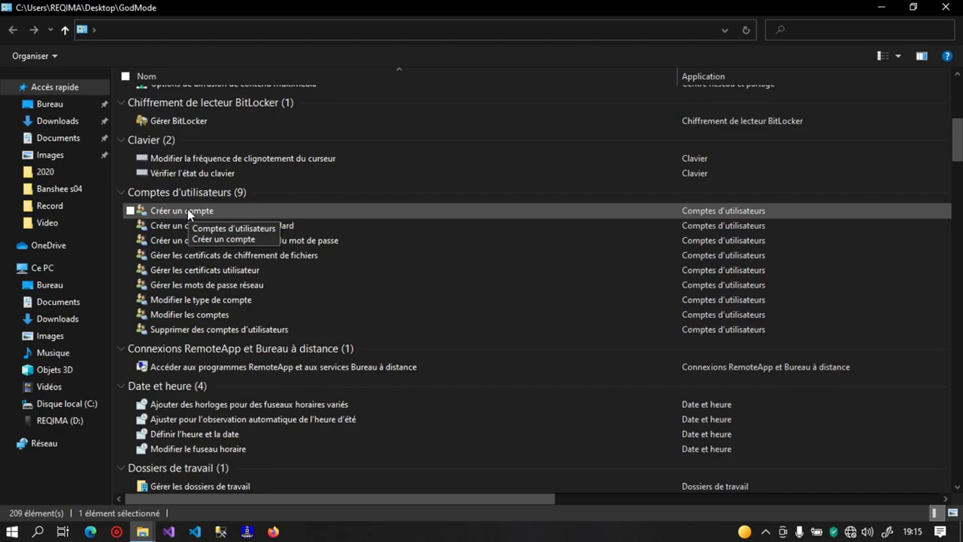
scroll(950, 175, "down", 9)
left_click_drag(957, 173, 957, 76)
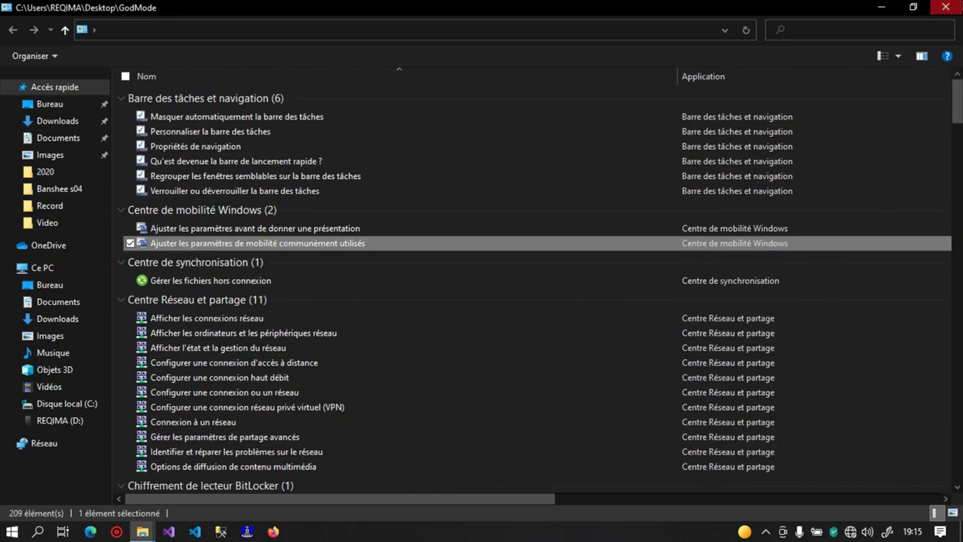
left_click(945, 6)
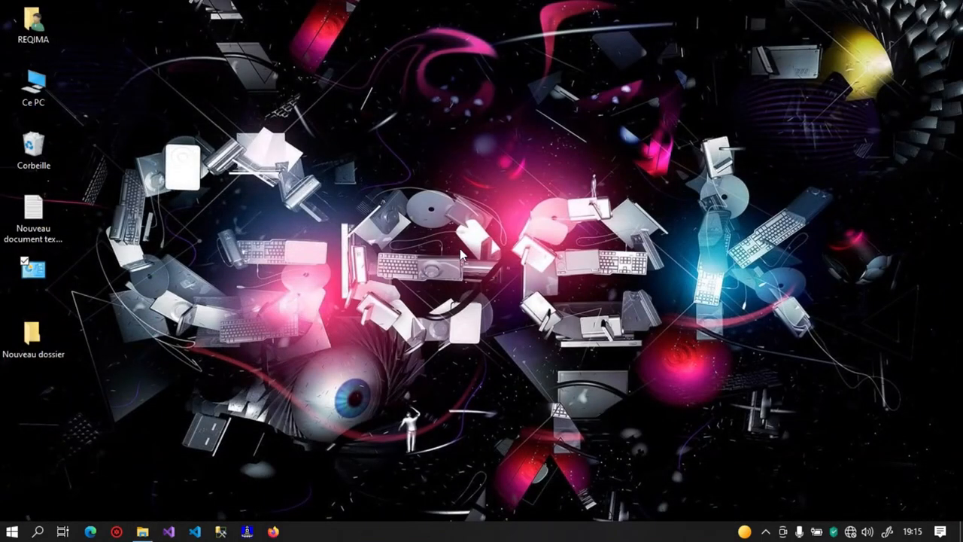
- Disable automatic arrangement of the desktop icons and place the GodMode icon near the desktop's lower-right corner
left_click_drag(33, 270, 953, 502)
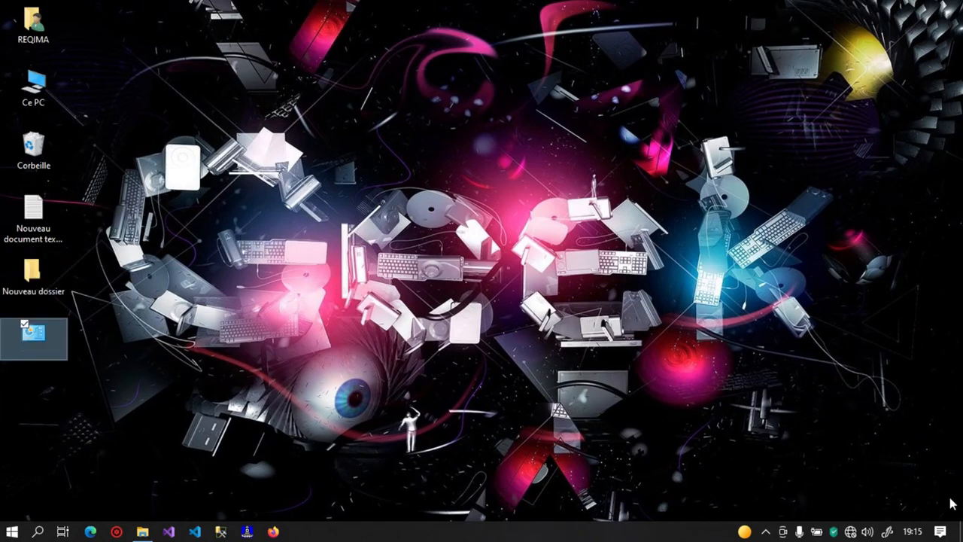
right_click(538, 323)
mouse_move(582, 336)
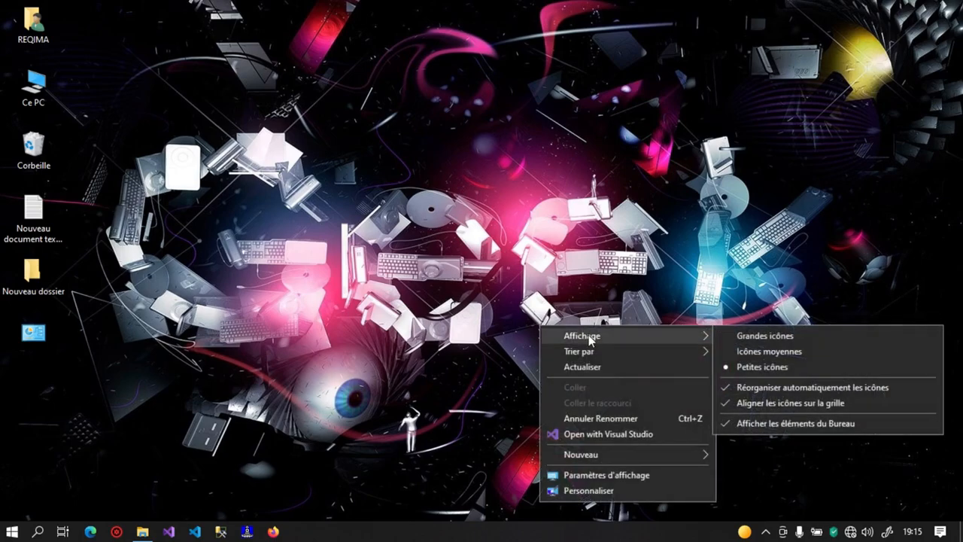
left_click(866, 388)
left_click_drag(33, 333, 945, 503)
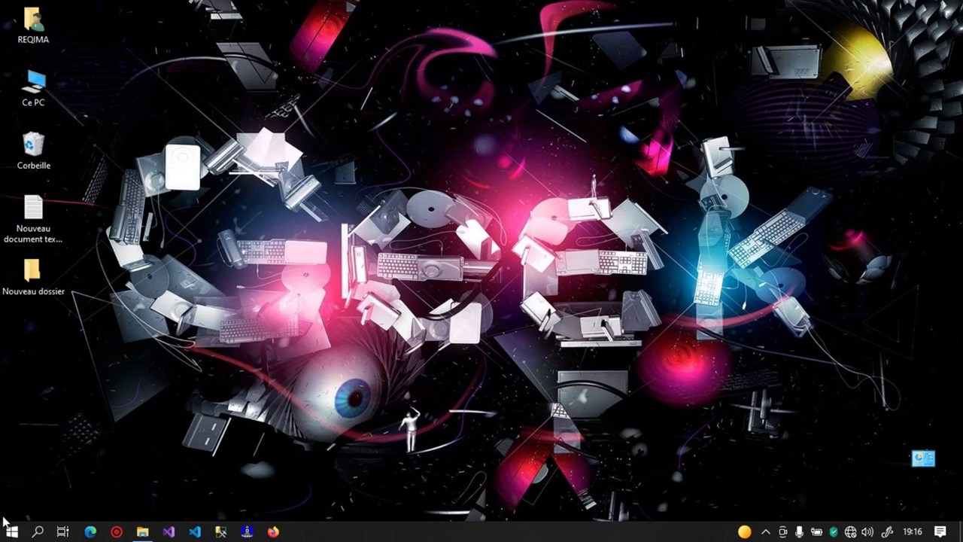
- Search Windows for mrt, run the malicious software removal tool with elevation approved, and move its window towards the middle of the desktop
left_click(36, 531)
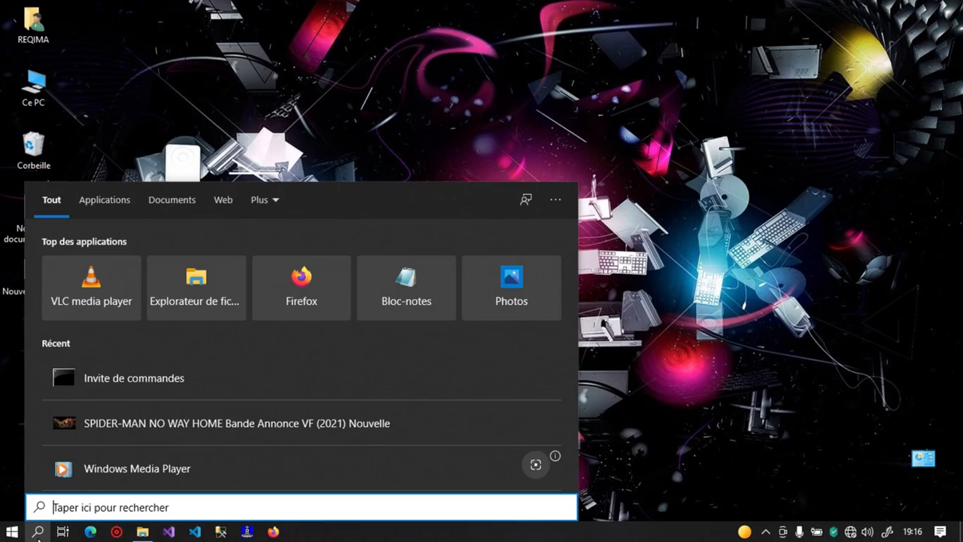
type("mr")
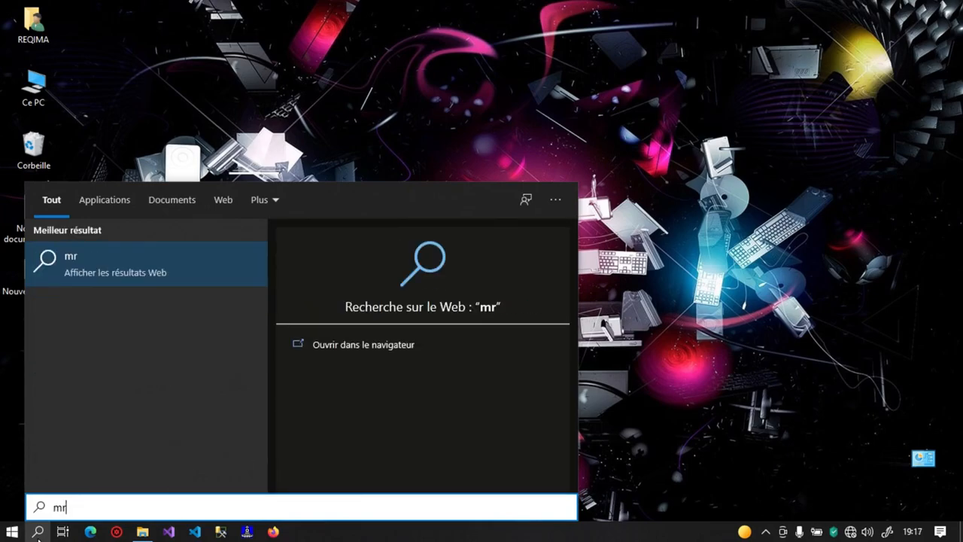
type("t")
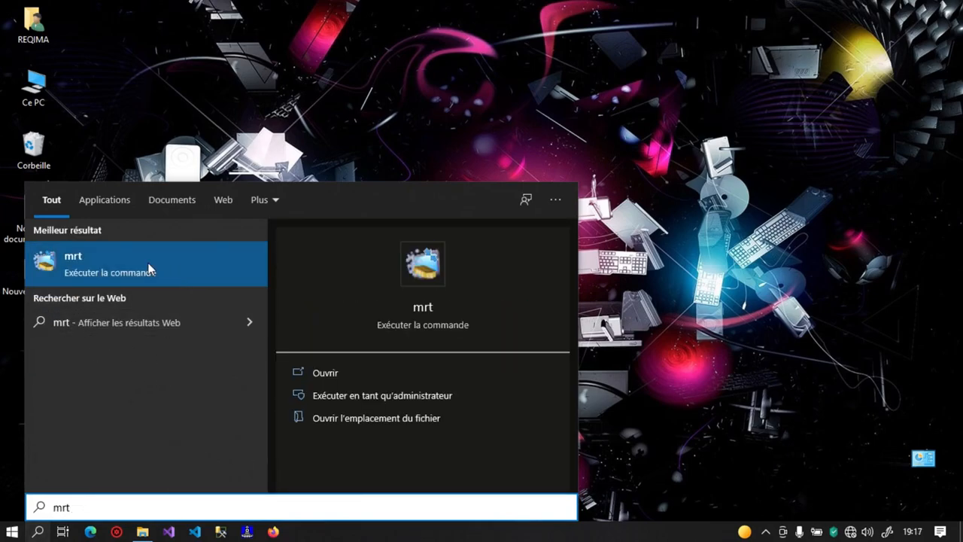
left_click(154, 271)
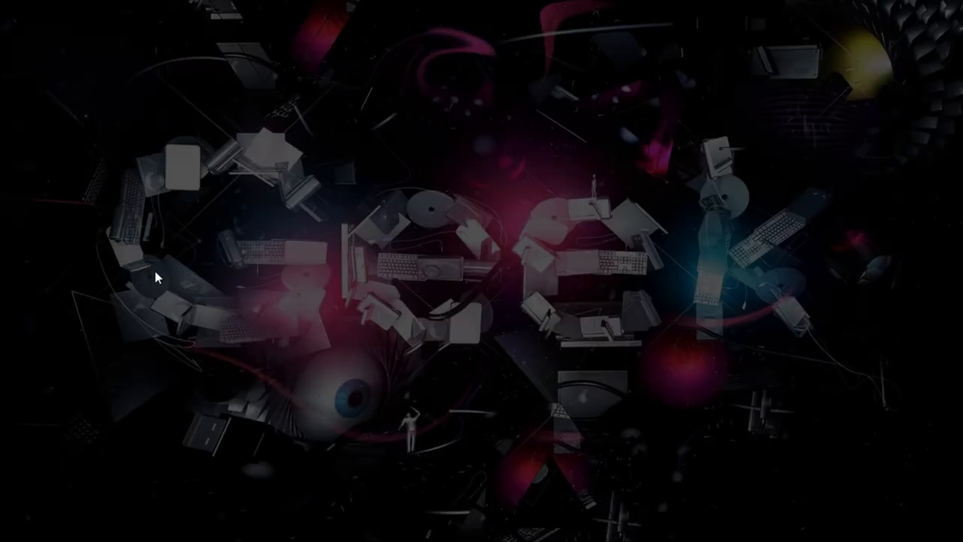
left_click(371, 361)
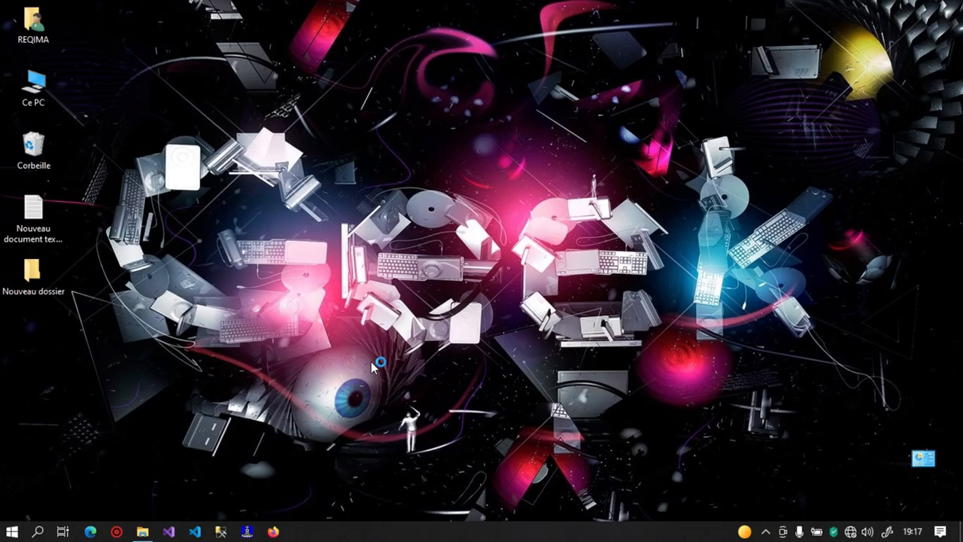
left_click_drag(160, 24, 392, 116)
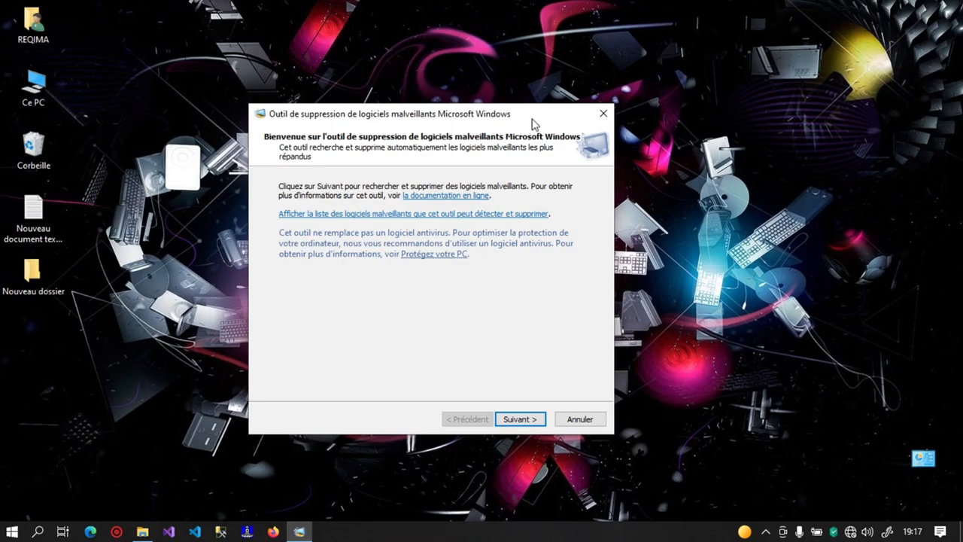
- Review the list of malware the tool can detect, open the web information for Win32/Kasidet, and close both
left_click(494, 214)
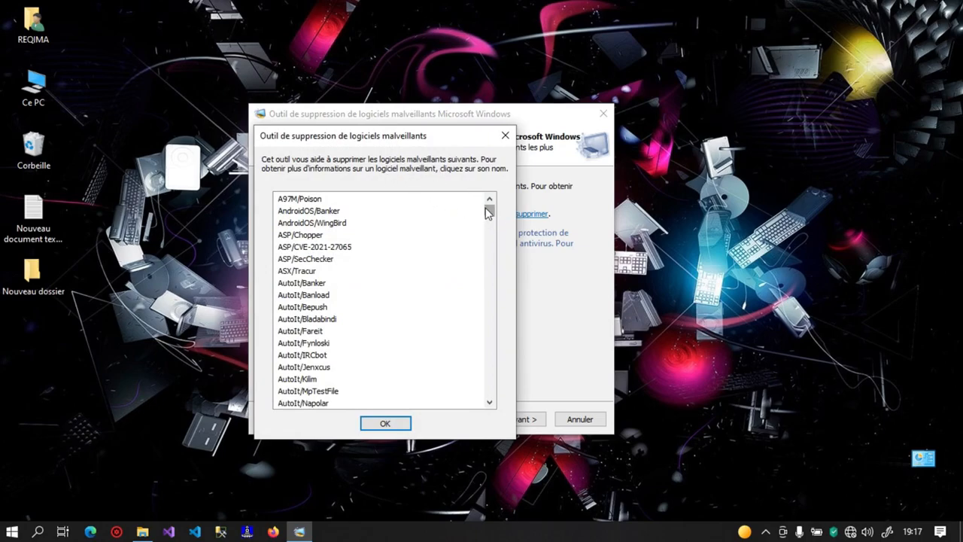
left_click_drag(488, 213, 490, 322)
left_click(331, 288)
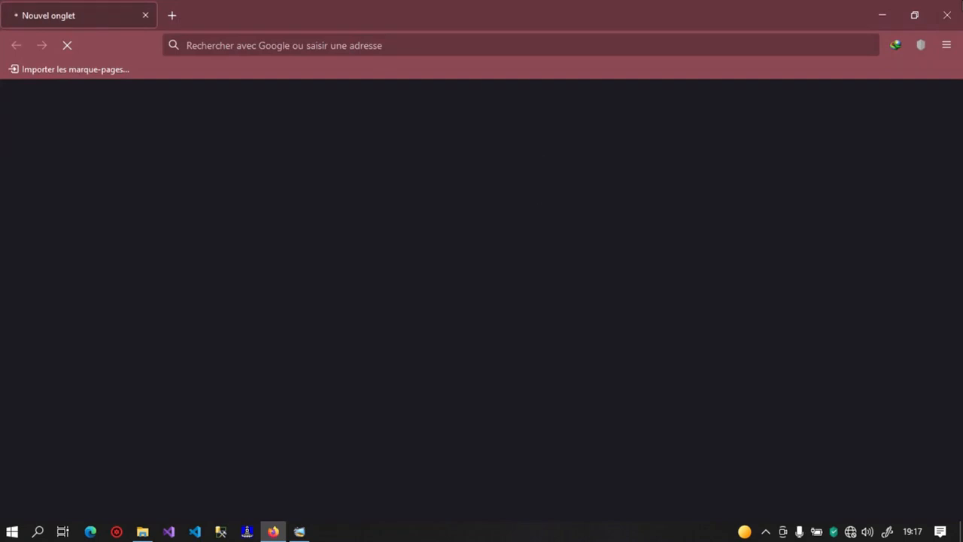
left_click(946, 15)
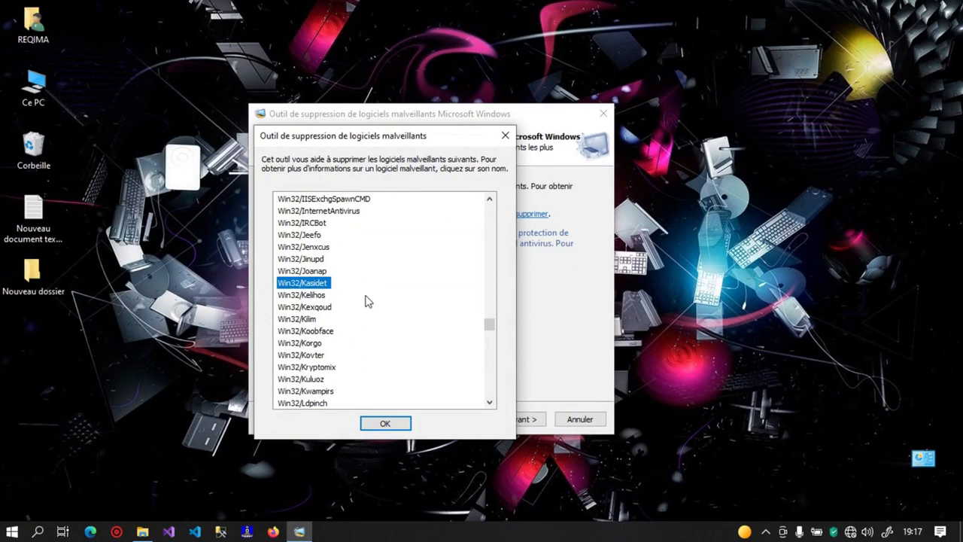
left_click(383, 422)
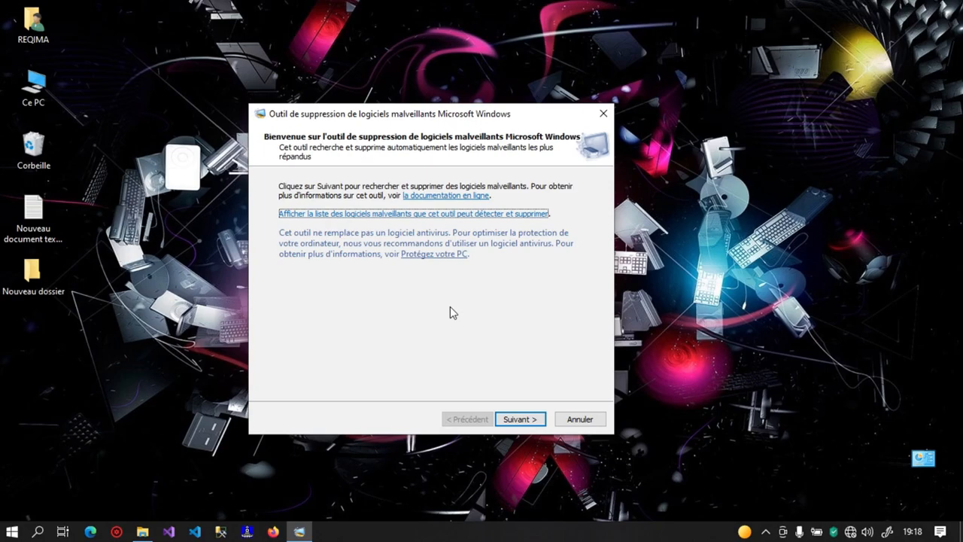
- Review the malware scan types, open the folder selection for a custom scan (Analyse personnalisée), and cancel the folder selection and the tool
left_click(526, 418)
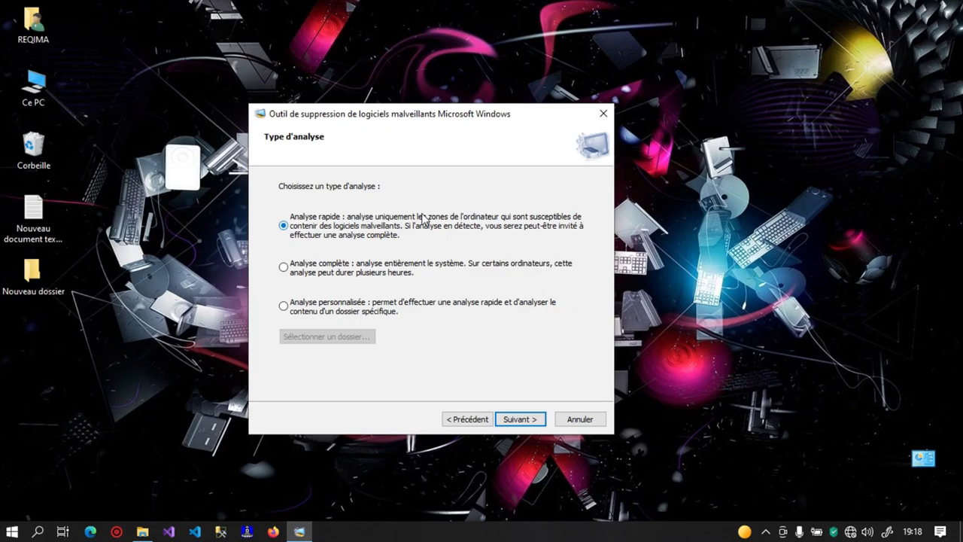
left_click(324, 314)
left_click(339, 343)
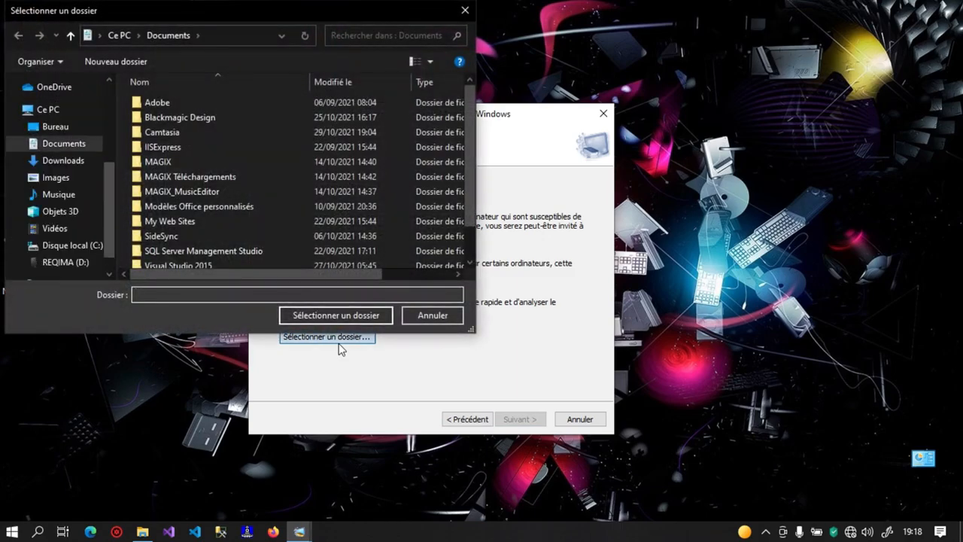
left_click(426, 315)
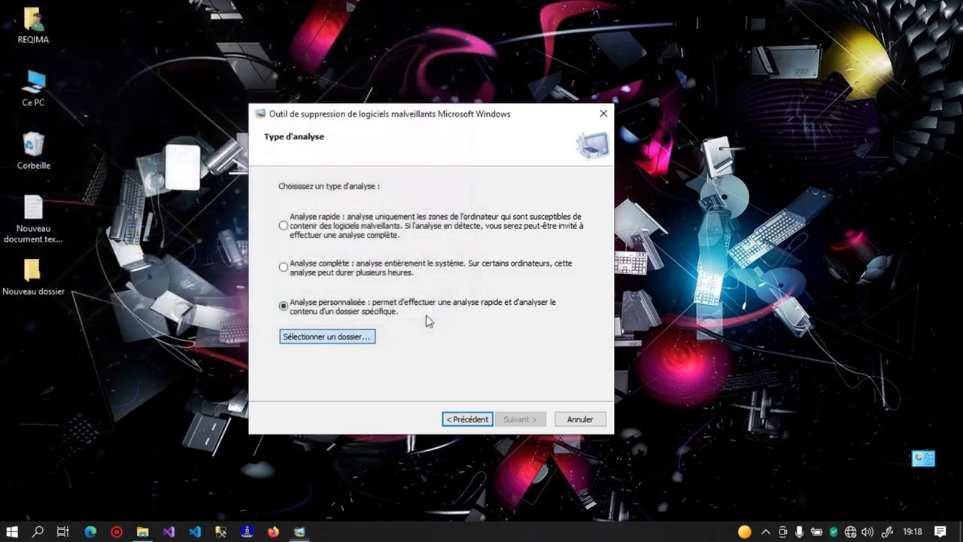
left_click(581, 420)
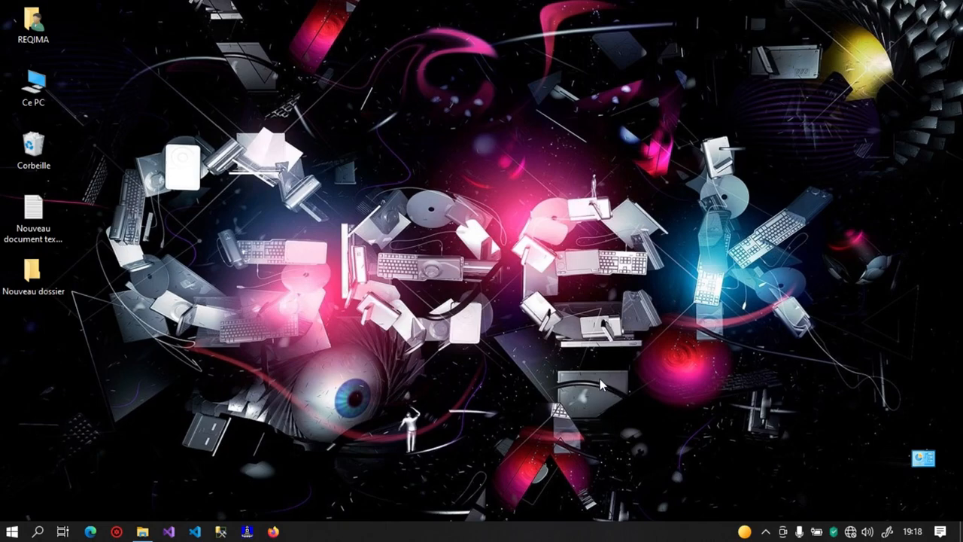
right_click(11, 531)
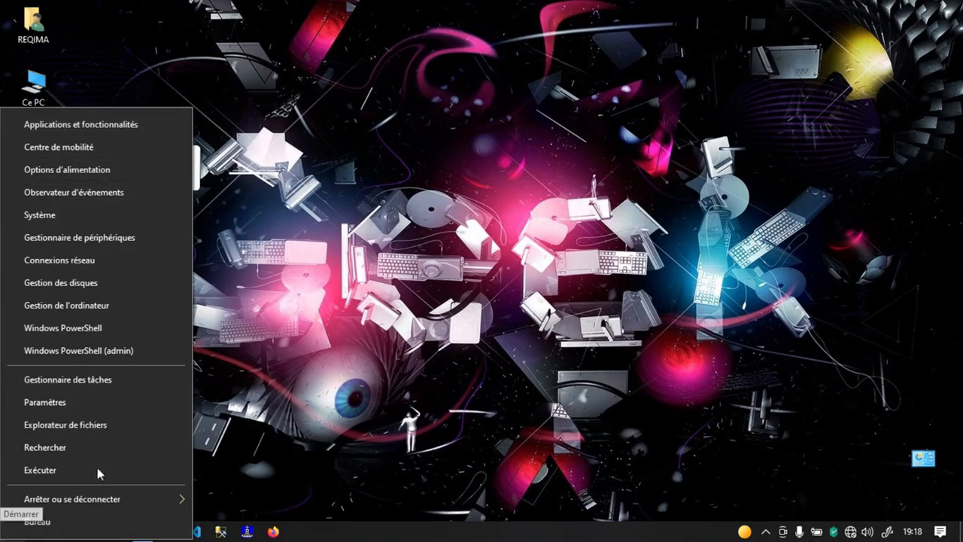
mouse_move(135, 497)
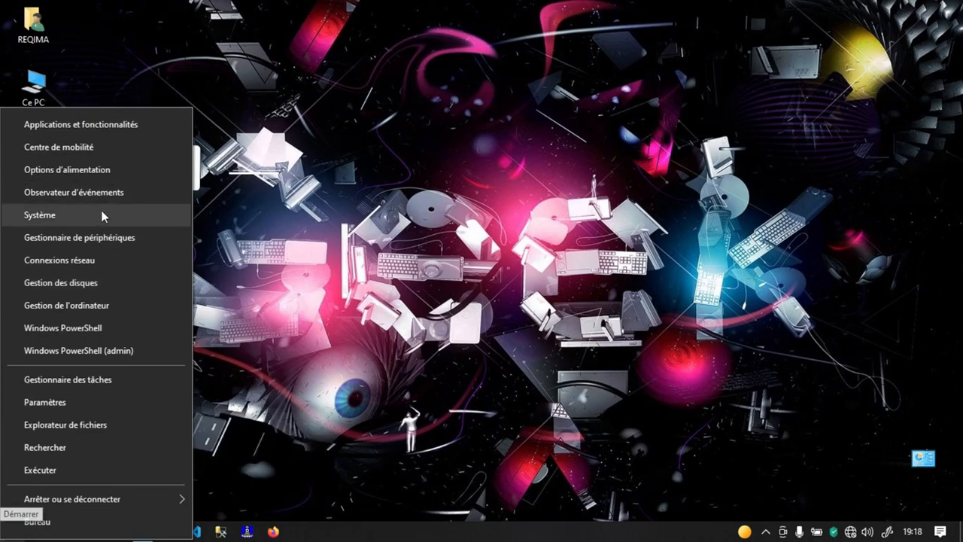
left_click(57, 452)
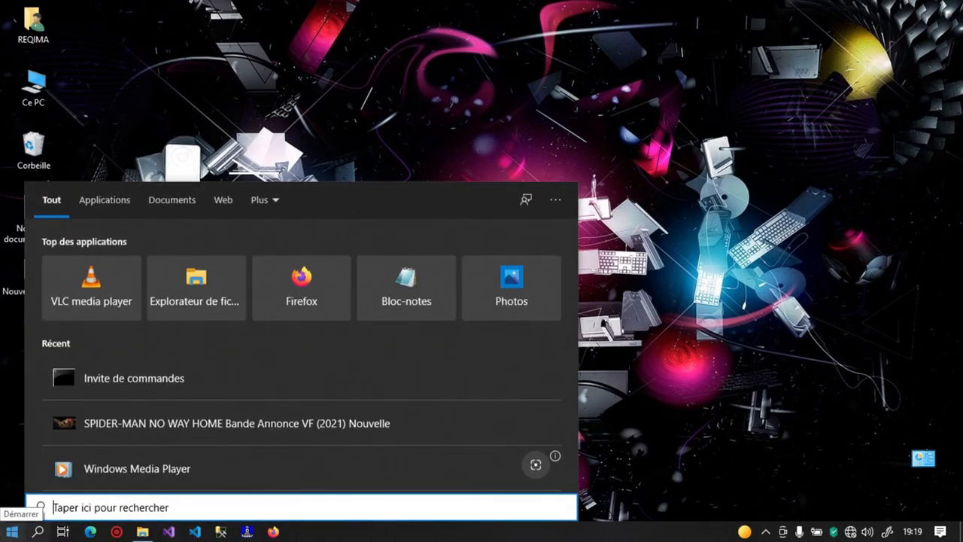
left_click(338, 6)
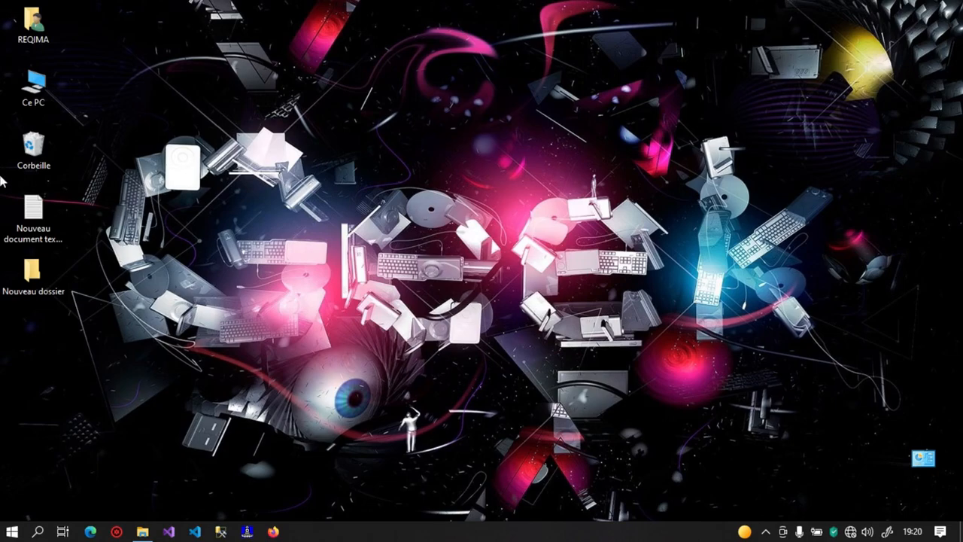
left_click(11, 531)
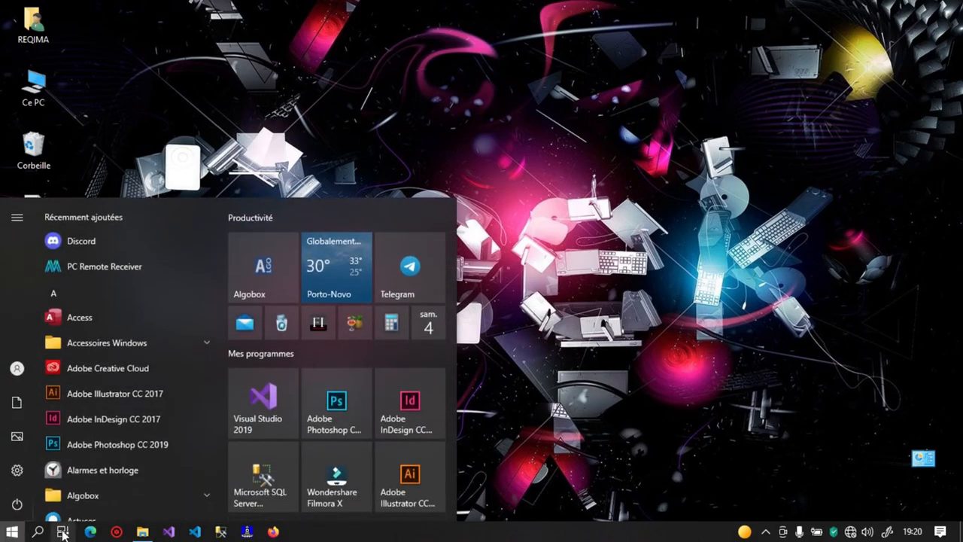
left_click(37, 531)
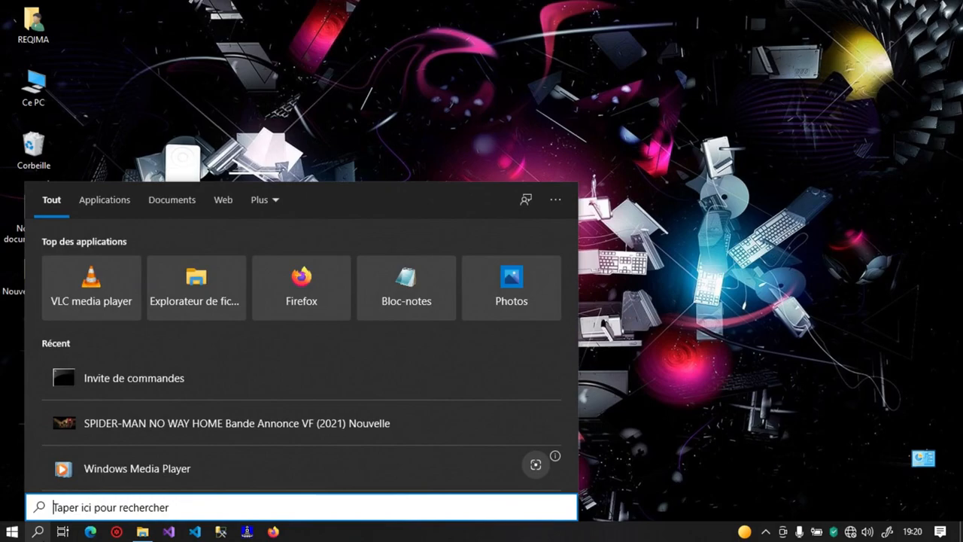
left_click(538, 68)
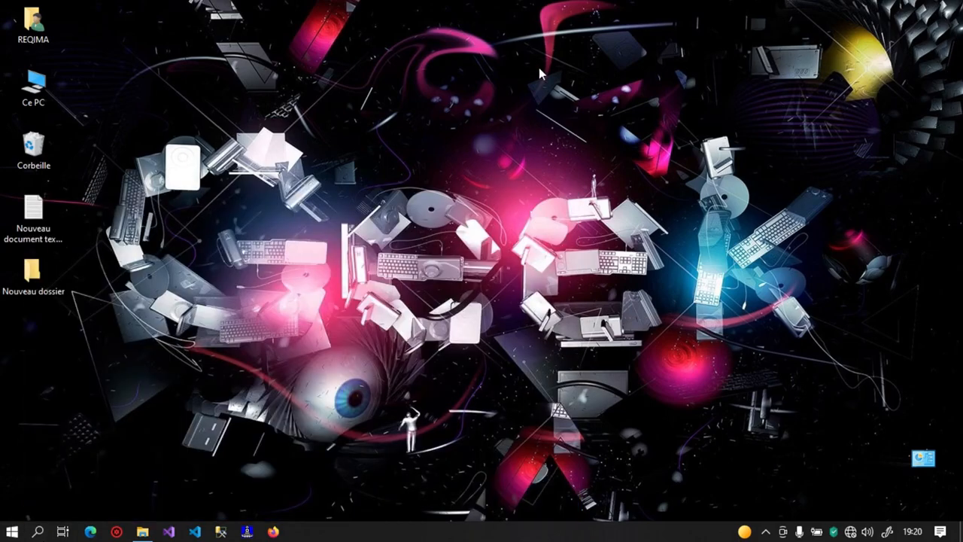
- Open the Control Panel by running the command control and display its items as large icons (Grandes icônes)
key("super+r")
type("c")
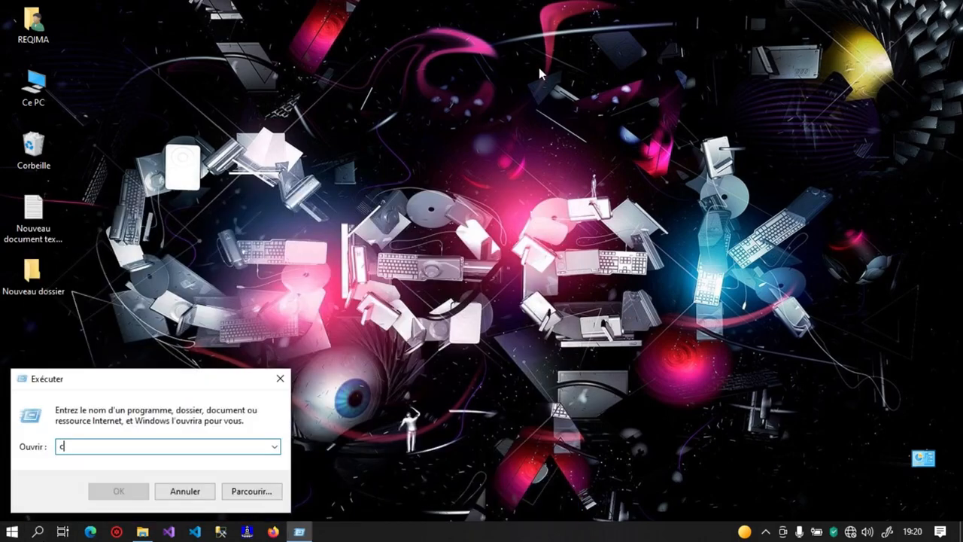
type("ontrol")
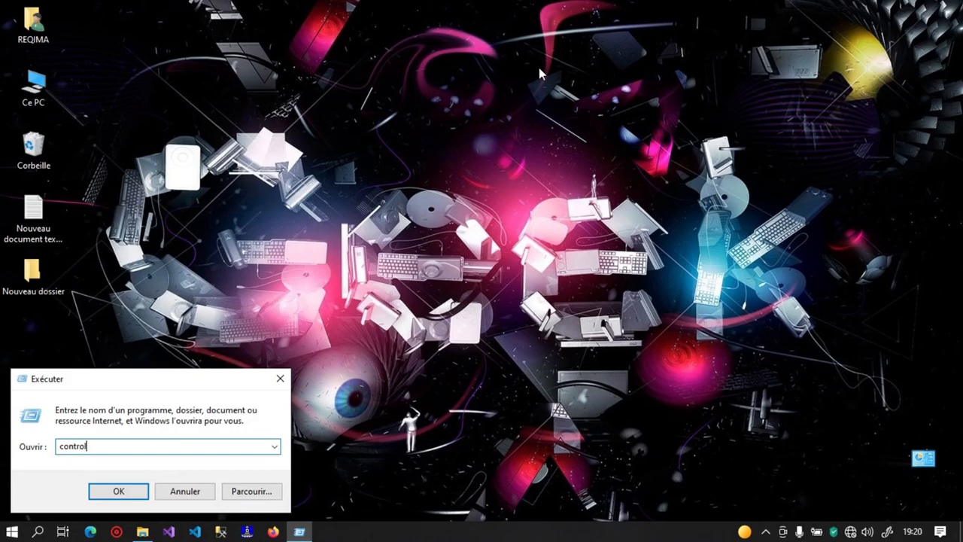
key("Return")
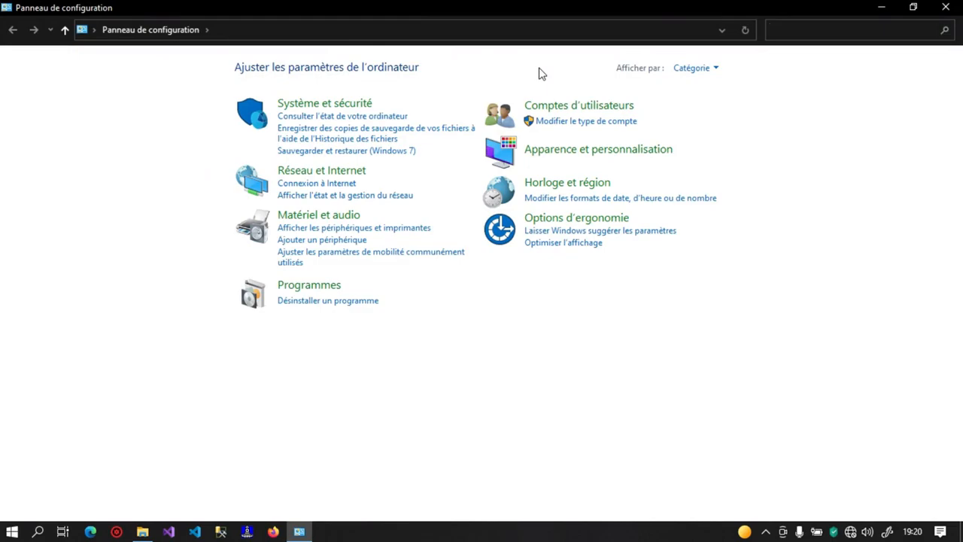
left_click(713, 68)
left_click(711, 109)
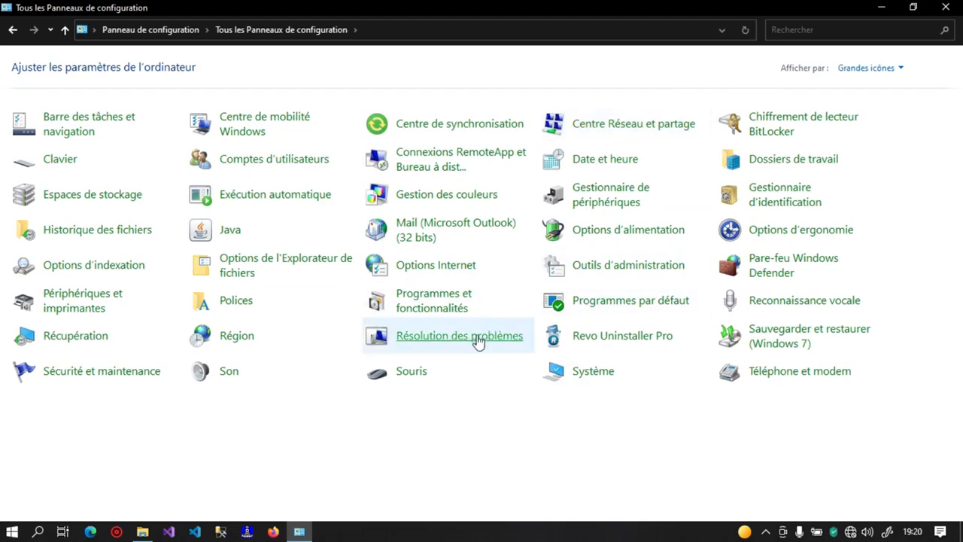
- View the mouse properties (Souris) and cancel the dialog
left_click(420, 382)
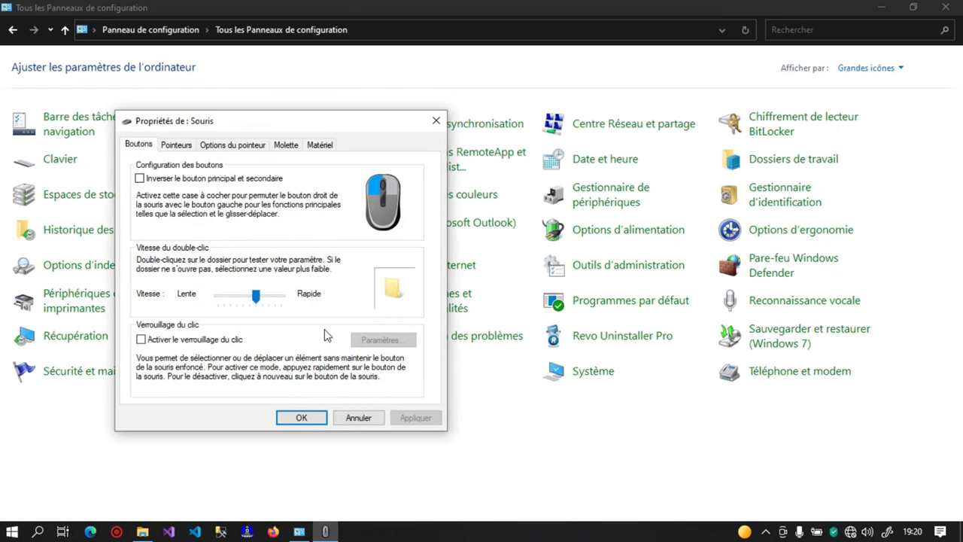
left_click(358, 418)
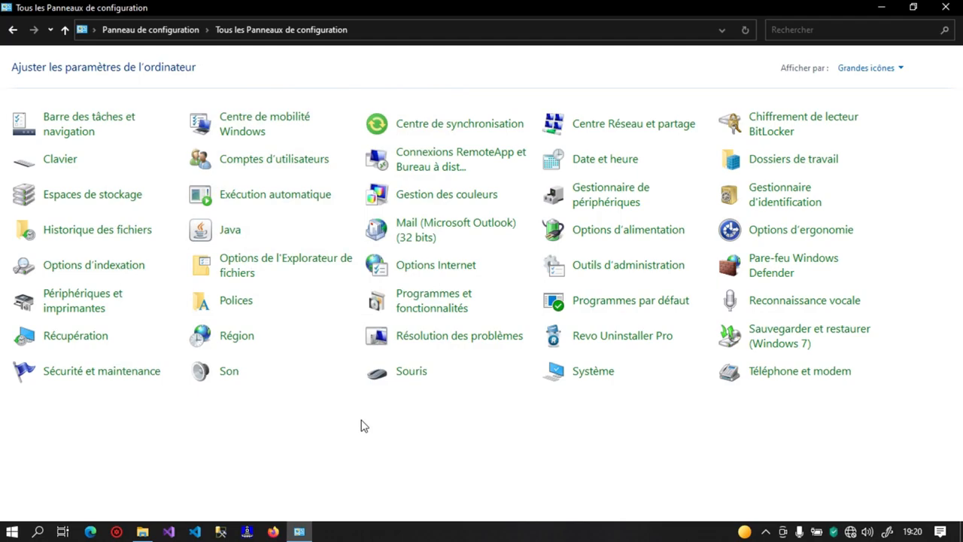
- Open the AutoPlay settings, set the removable drive to Ne rien faire, and switch the per-media-type actions on and off again
left_click(276, 202)
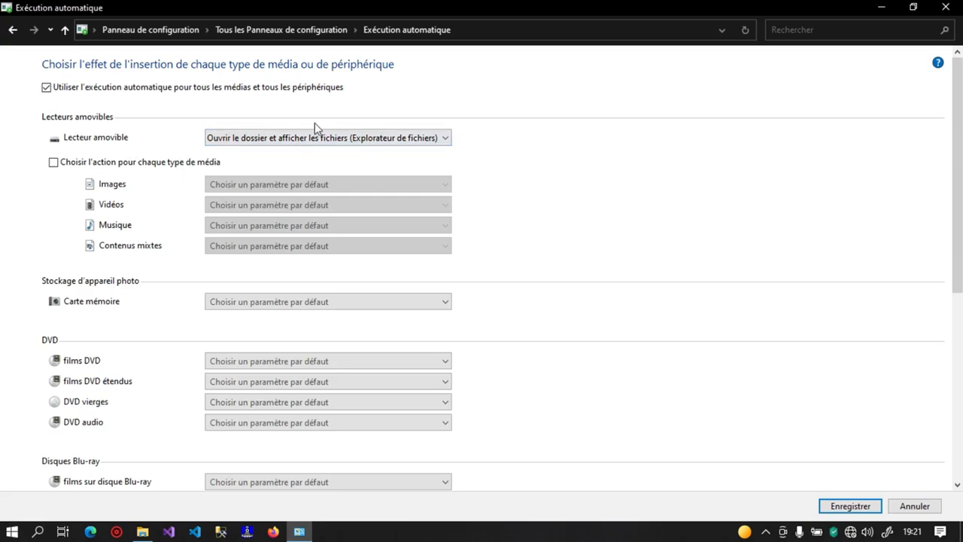
left_click(319, 142)
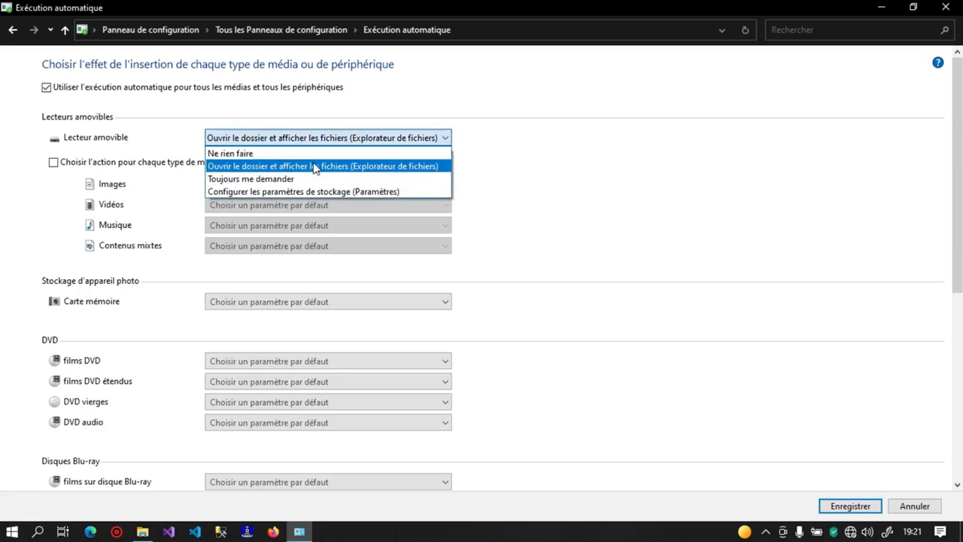
left_click(316, 155)
key("Tab")
key("space")
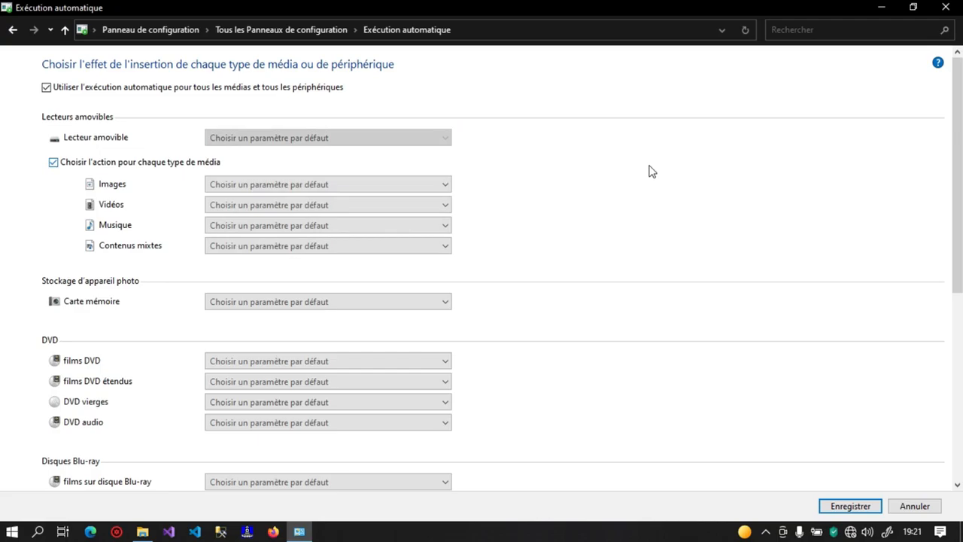
left_click(52, 162)
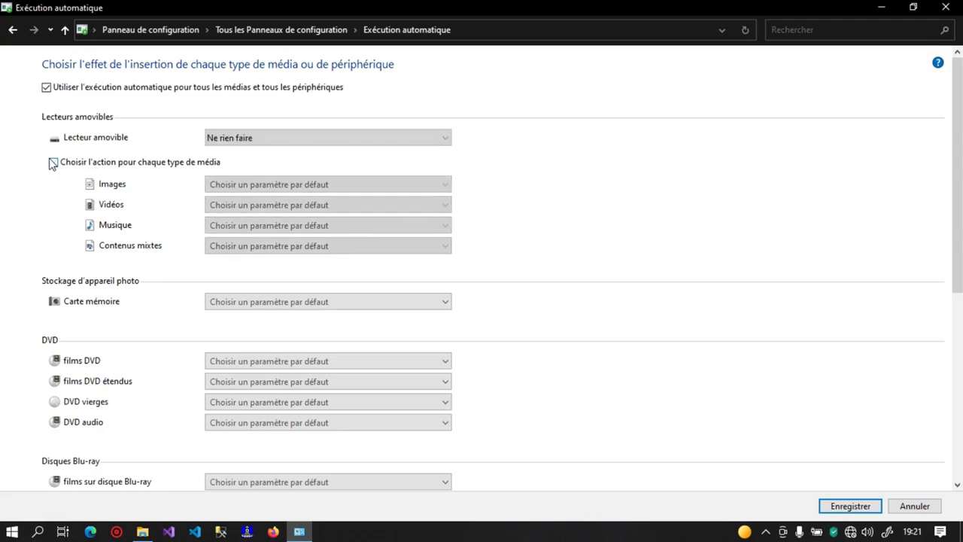
- Set the removable drive's AutoPlay action to Ouvrir le dossier et afficher les fichiers, and toggle the per-media-type actions on and off
left_click(326, 135)
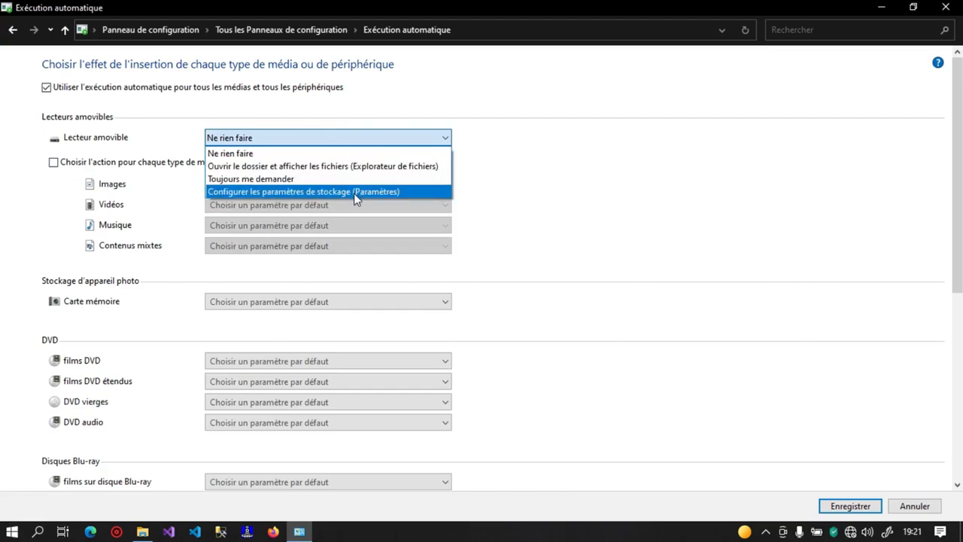
left_click(295, 169)
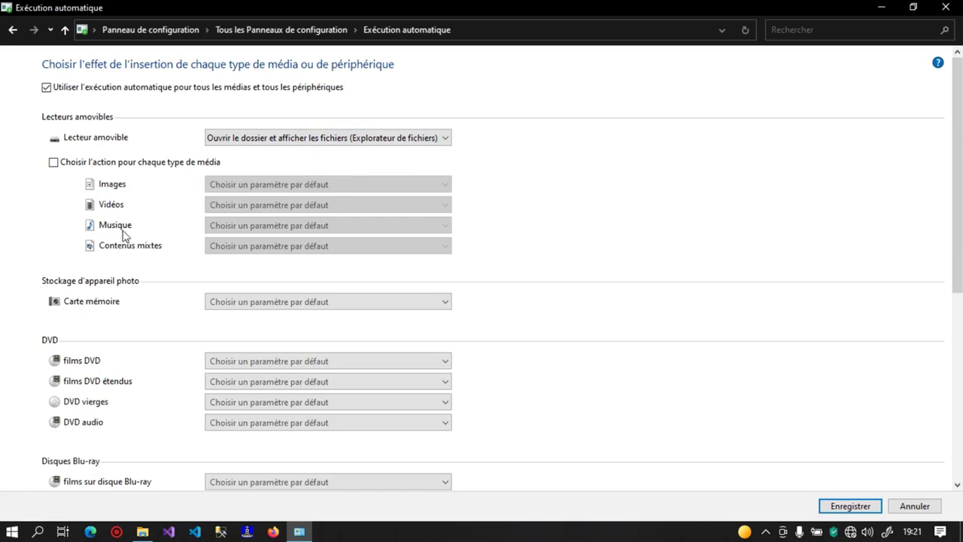
left_click(92, 162)
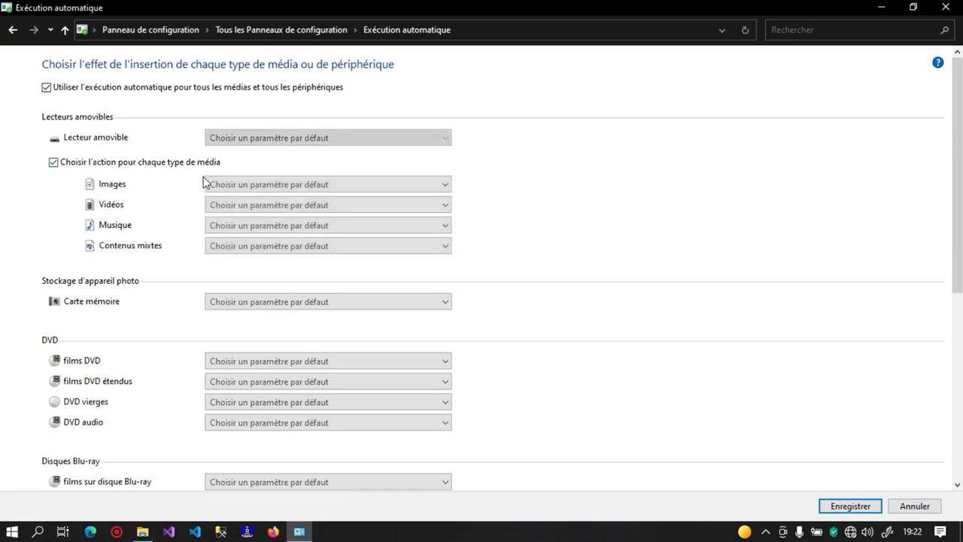
left_click(114, 162)
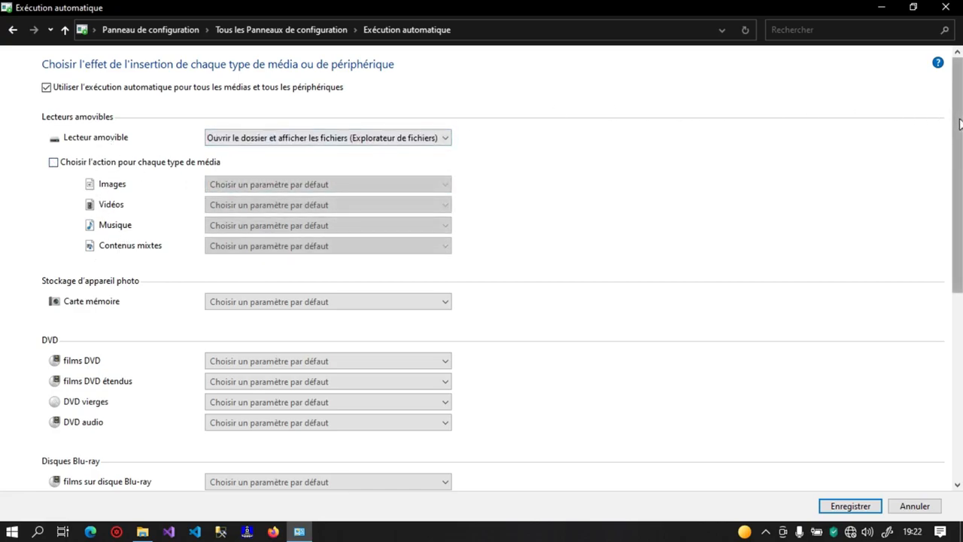
- Examine the AutoPlay settings for discs and devices, including the actions offered for the Galaxy S10+
scroll(957, 124, "down", 3)
scroll(276, 155, "down", 1)
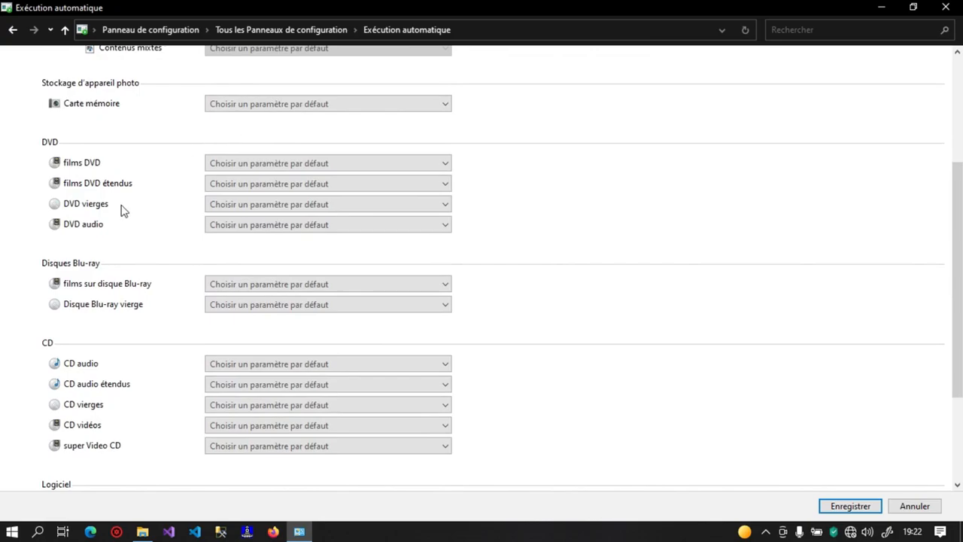
left_click_drag(960, 283, 961, 416)
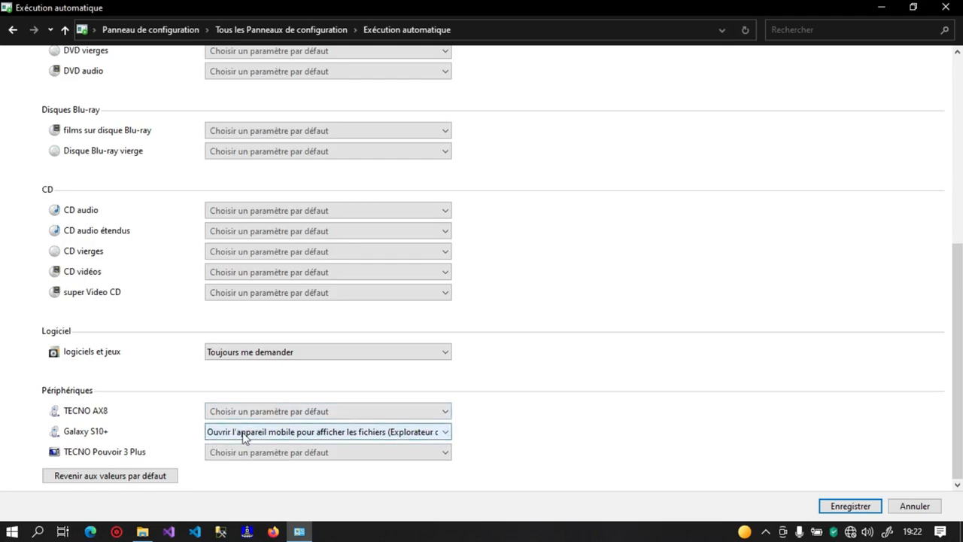
left_click(307, 432)
left_click(308, 432)
left_click(308, 436)
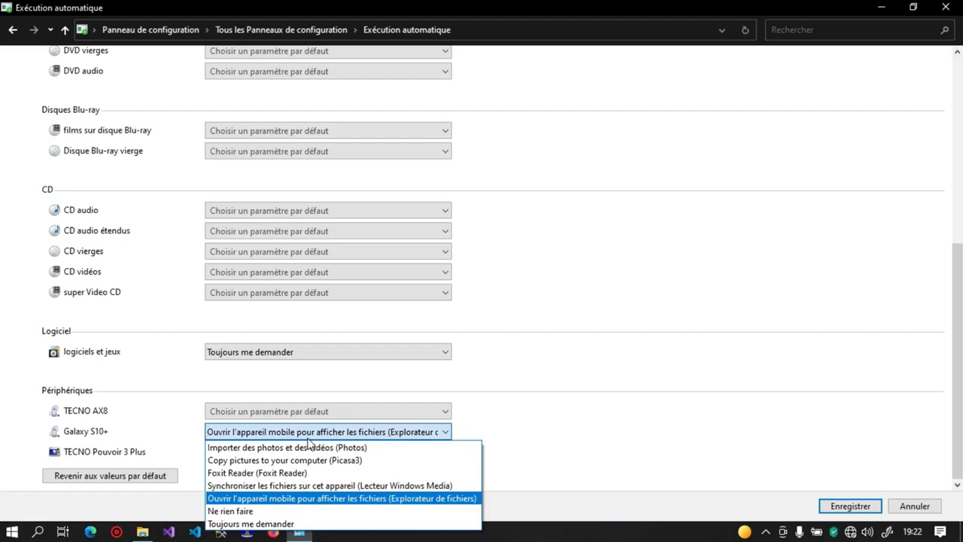
left_click(712, 339)
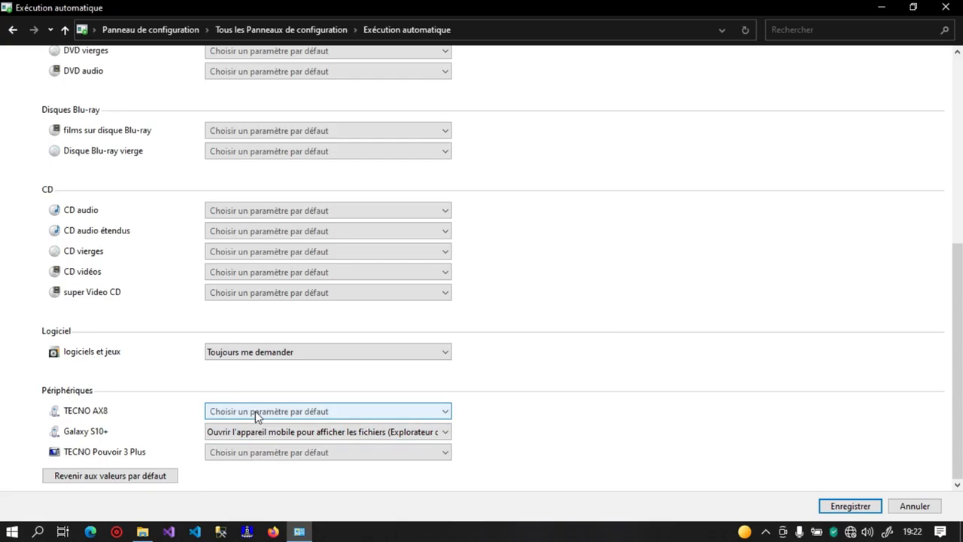
- Reset all AutoPlay choices to their default values, and cancel the AutoPlay changes
left_click(133, 481)
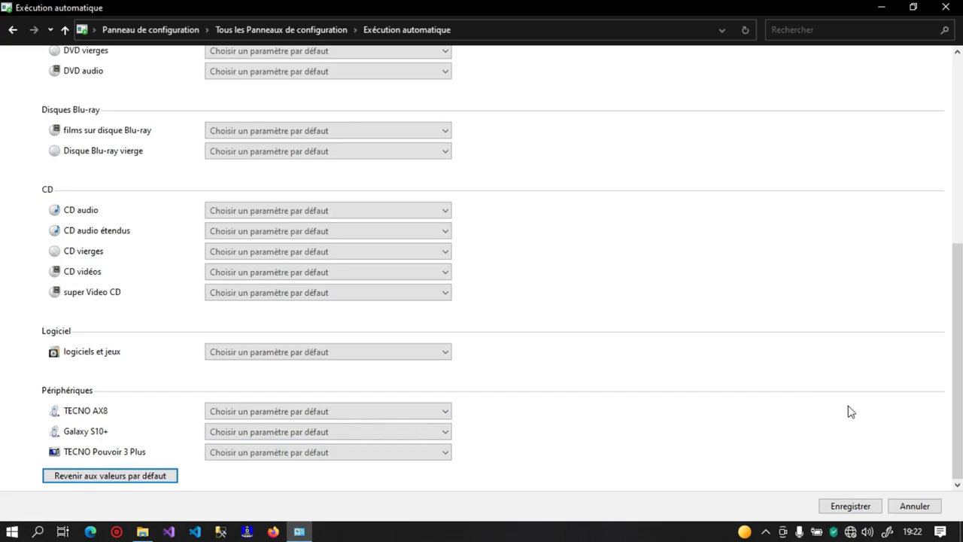
left_click(916, 508)
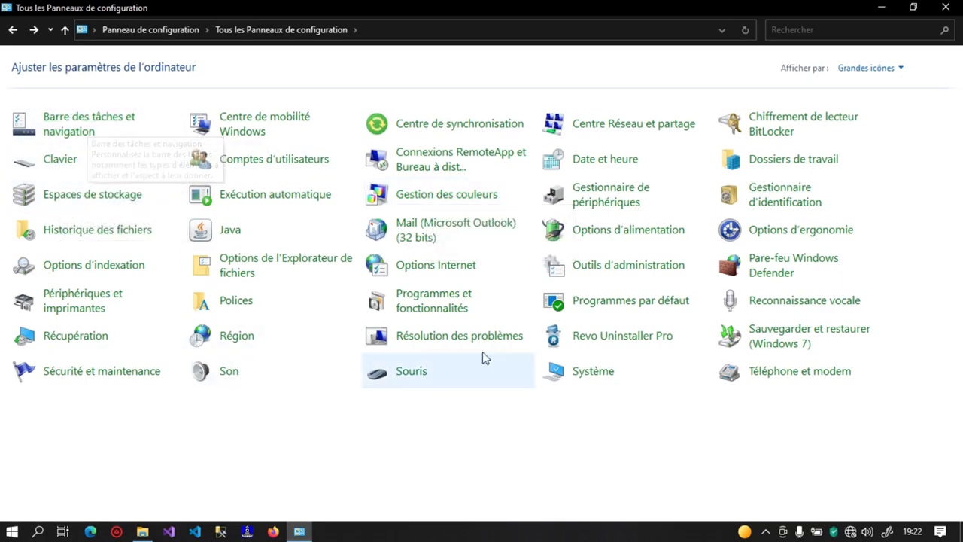
- Display the Control Panel items as small icons (Petites icônes) and open the default-program configuration under Programmes par défaut
left_click(871, 68)
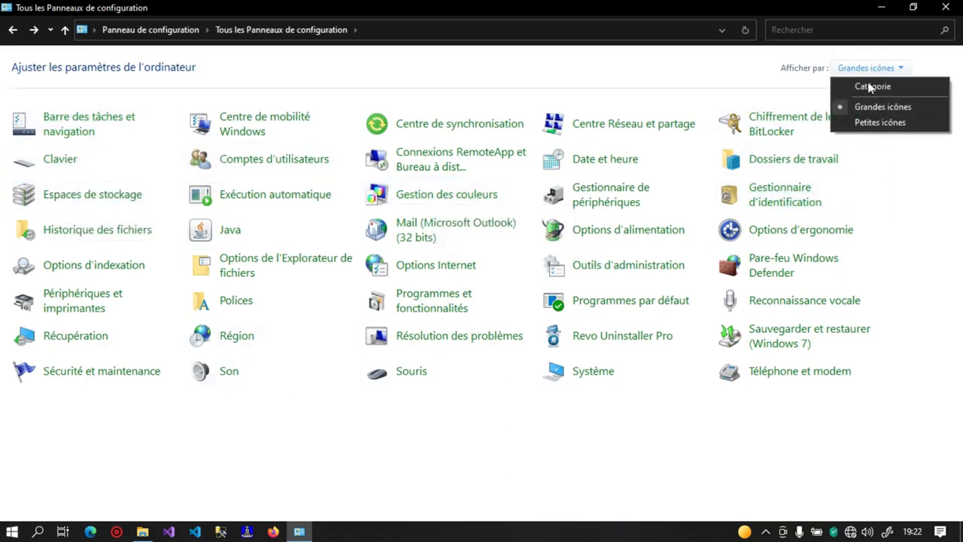
left_click(863, 122)
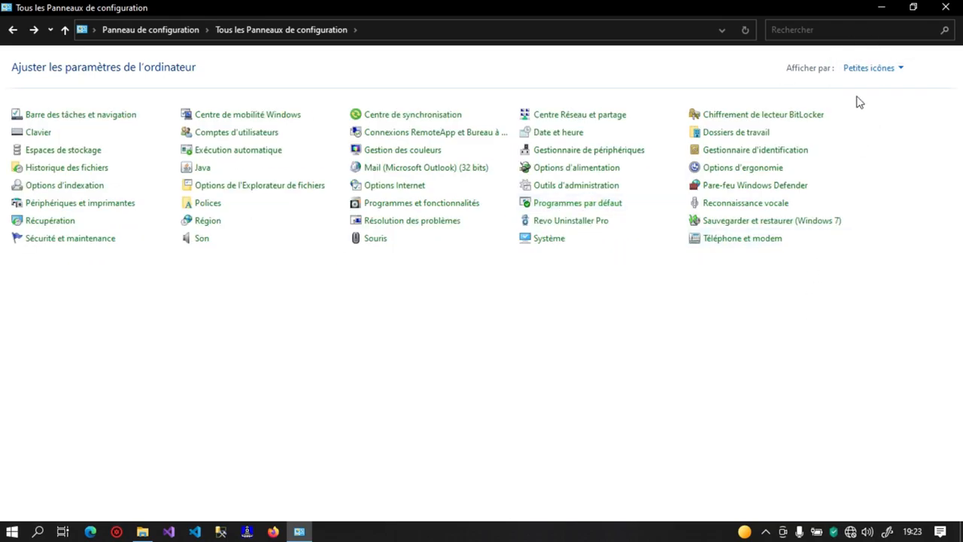
left_click(566, 208)
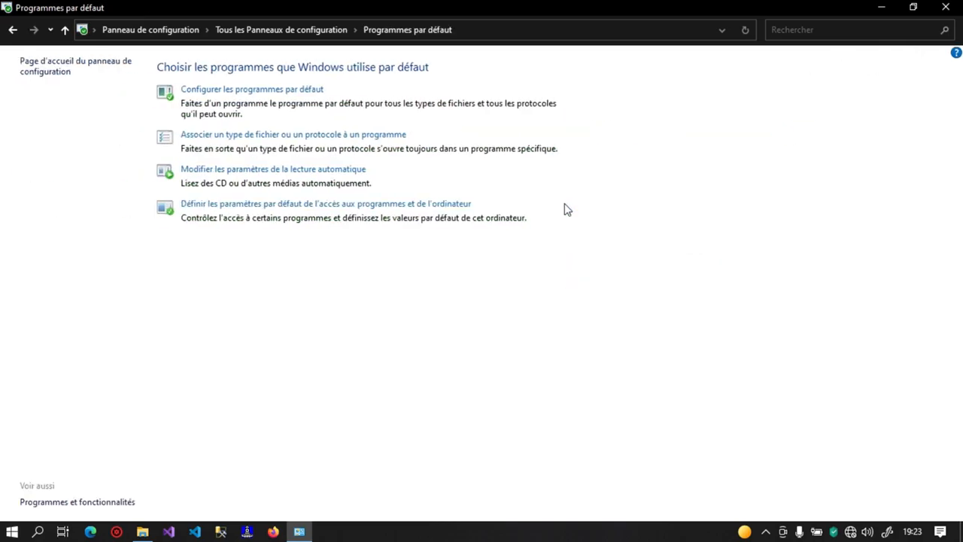
left_click(276, 89)
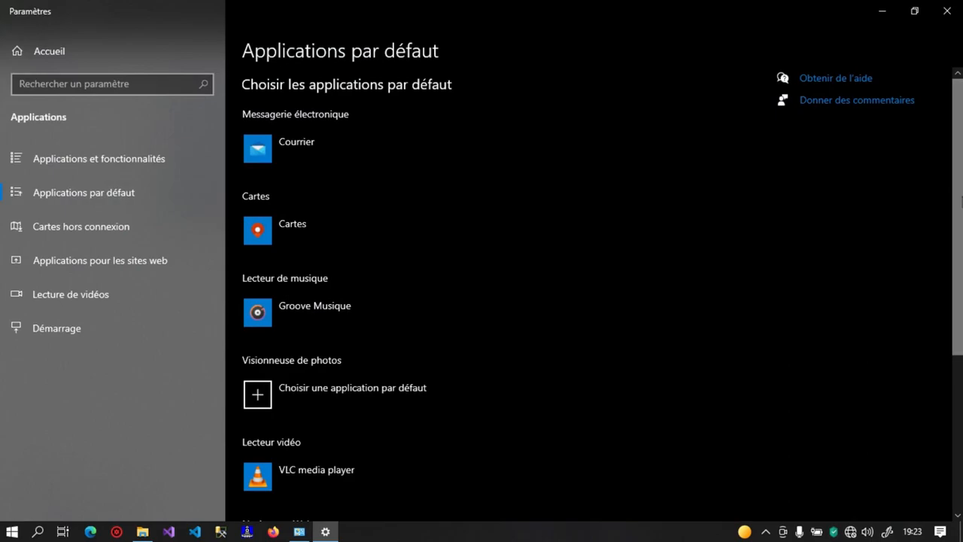
- Review the default applications and the choices offered for the web browser, and close the settings without changing any
left_click_drag(961, 202, 961, 301)
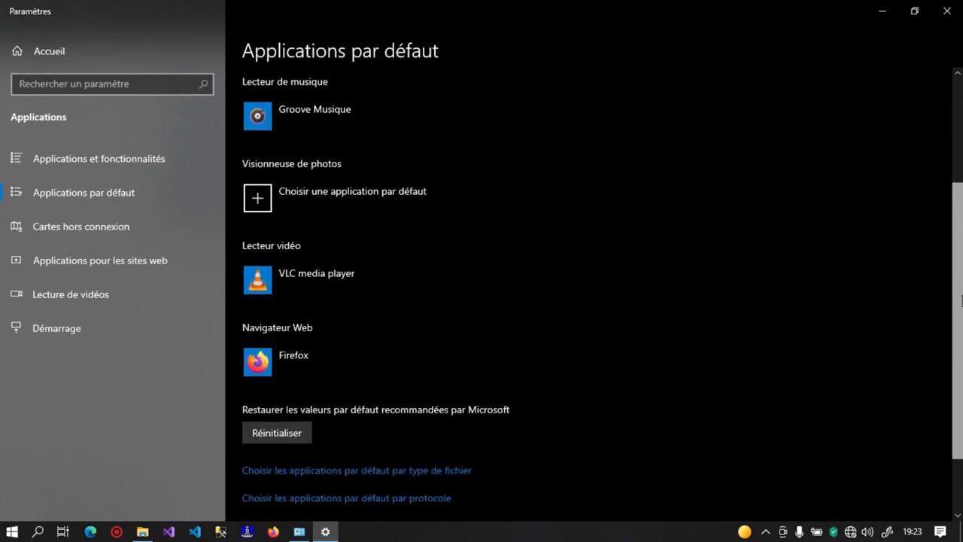
left_click(310, 353)
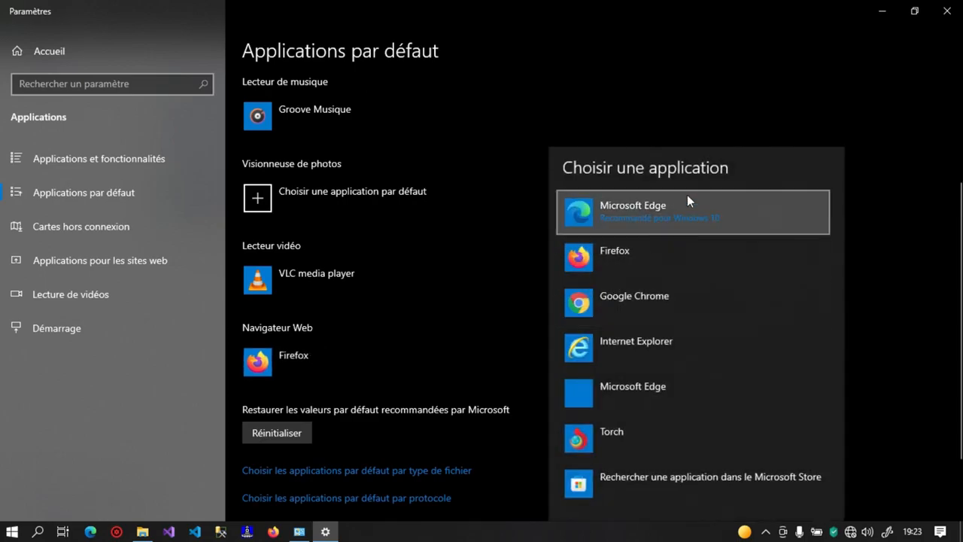
left_click(885, 260)
left_click(946, 11)
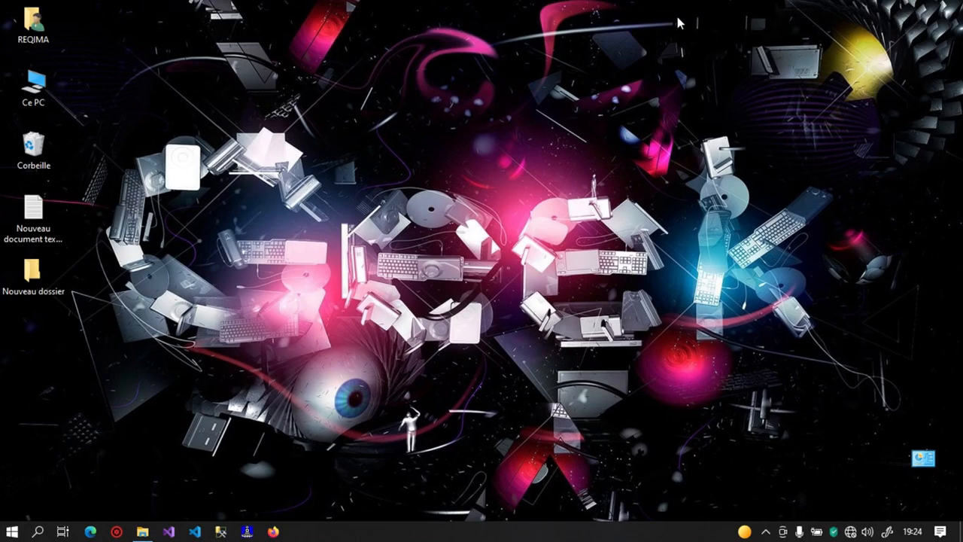
- Search the installed applications for Pense-bêtes and open it
left_click(12, 532)
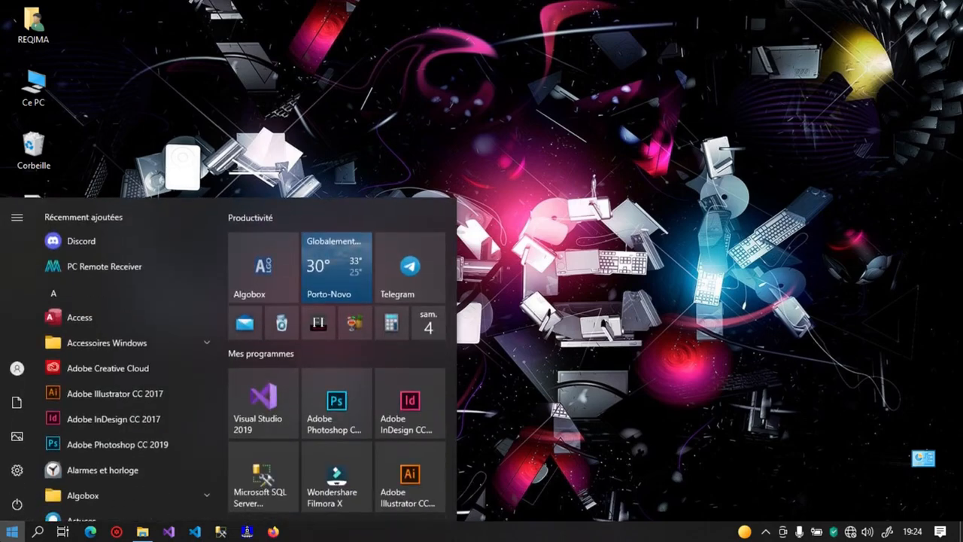
type("p")
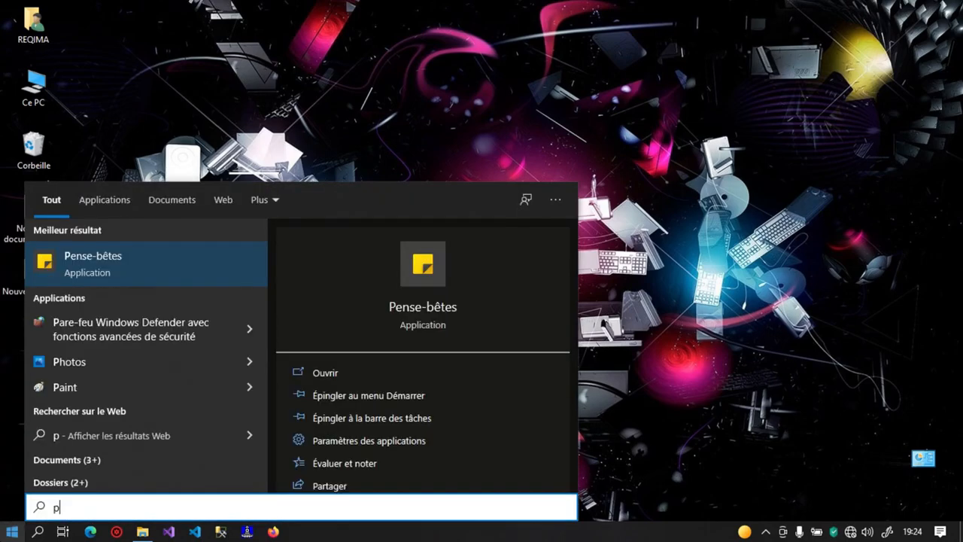
key("BackSpace")
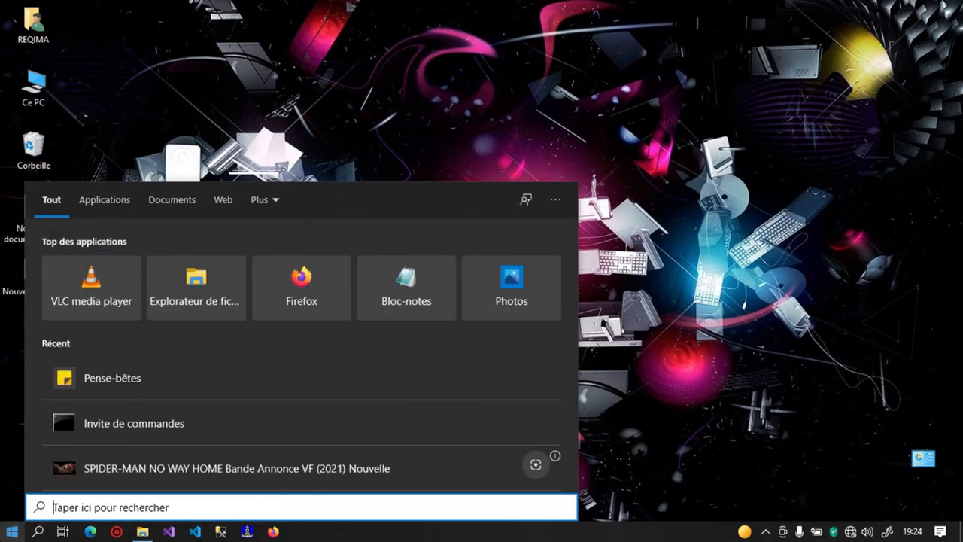
type("p")
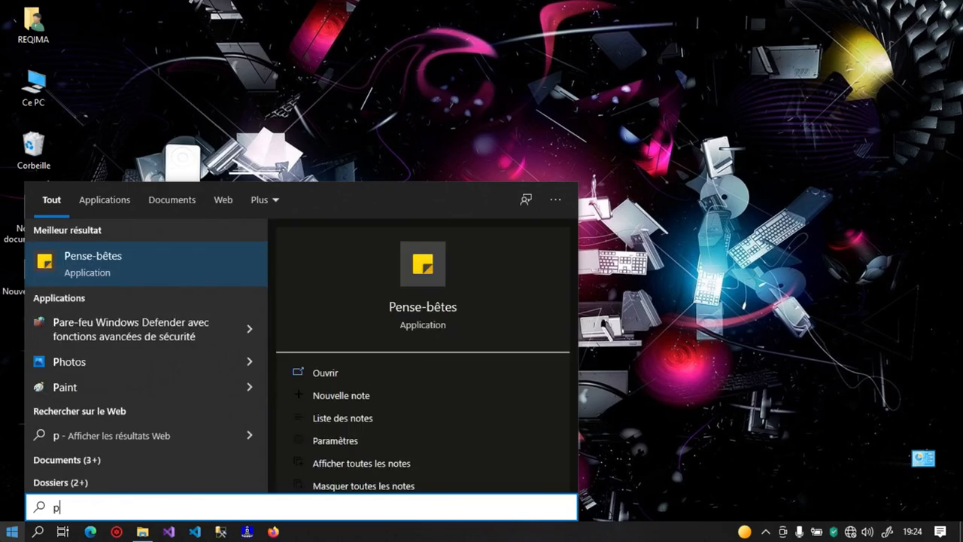
type("es")
key("BackSpace")
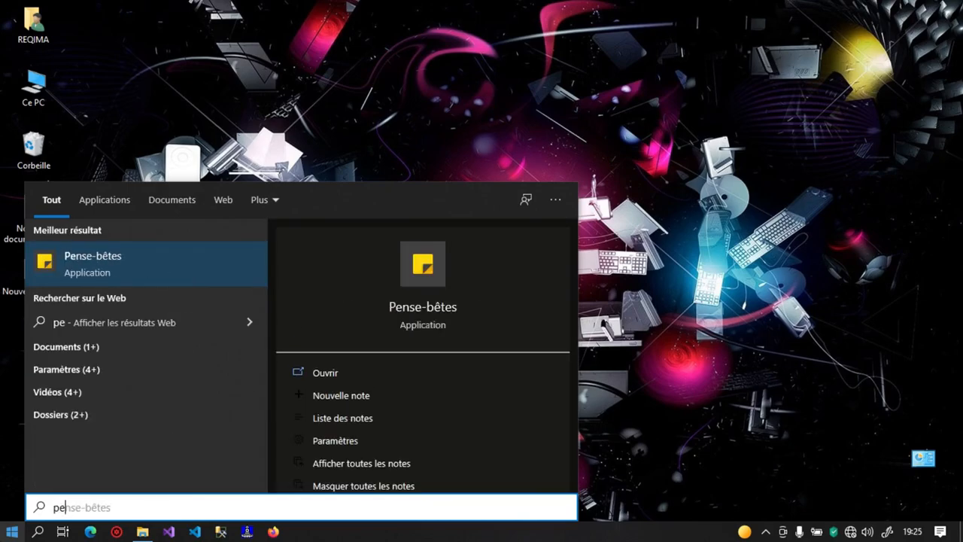
left_click(160, 249)
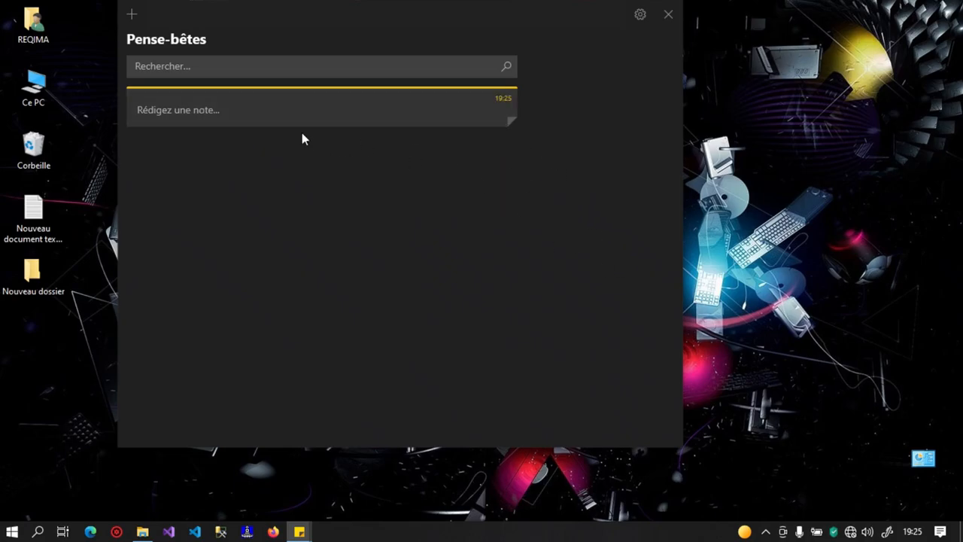
- Add a new note in Pense-bêtes, and close the notes list and the other blank note
left_click(135, 13)
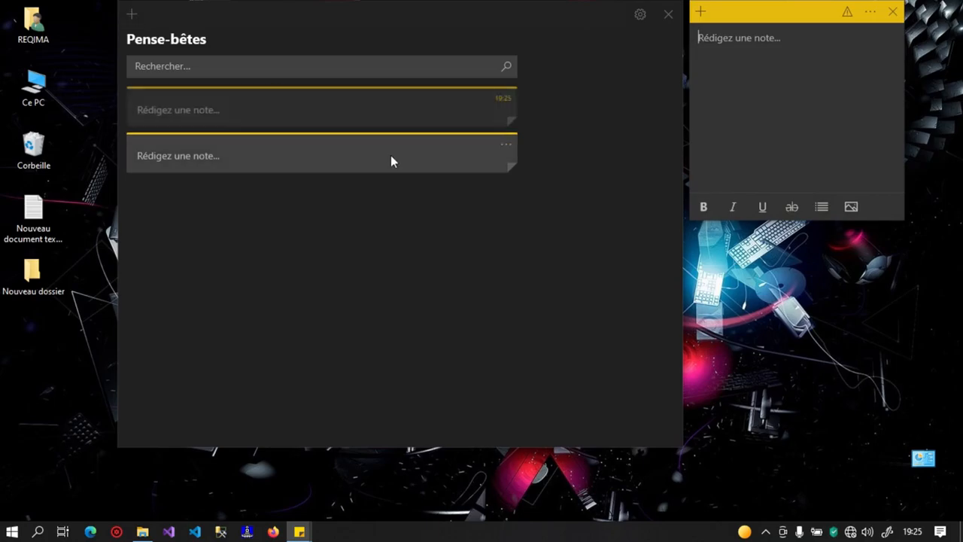
left_click(669, 15)
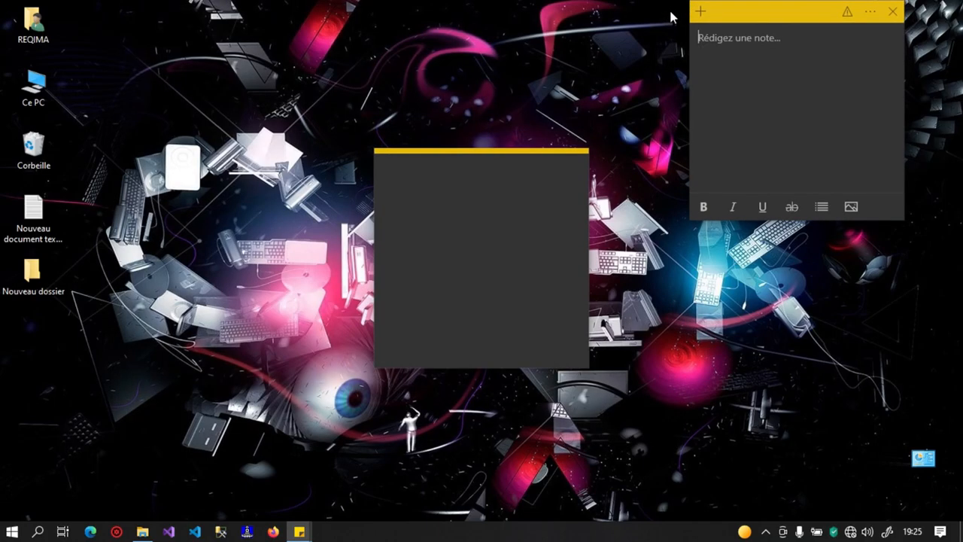
left_click_drag(756, 15, 750, 112)
left_click(549, 182)
left_click(724, 183)
left_click(572, 173)
left_click(579, 160)
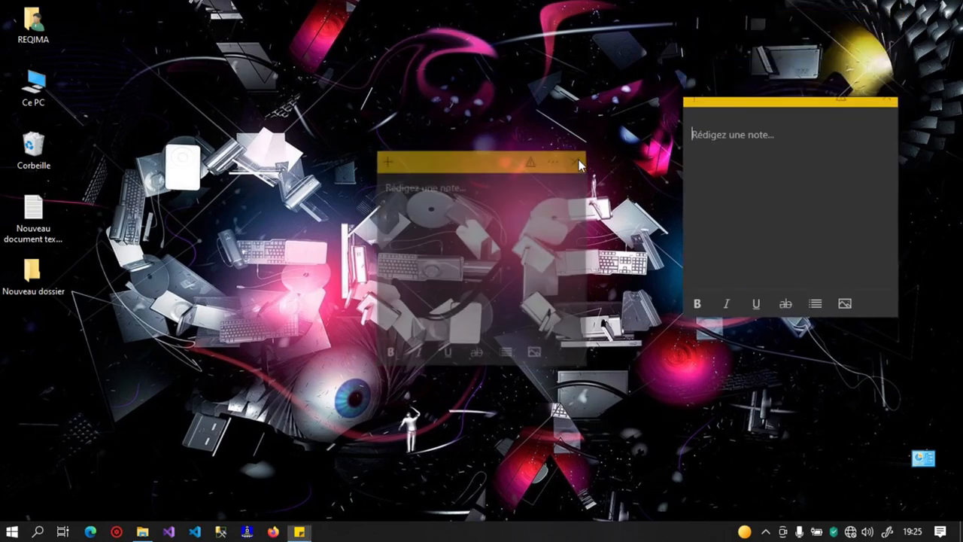
- Write "bonjour" in the note and place it in the lower-right corner of the desktop
left_click_drag(800, 115, 709, 86)
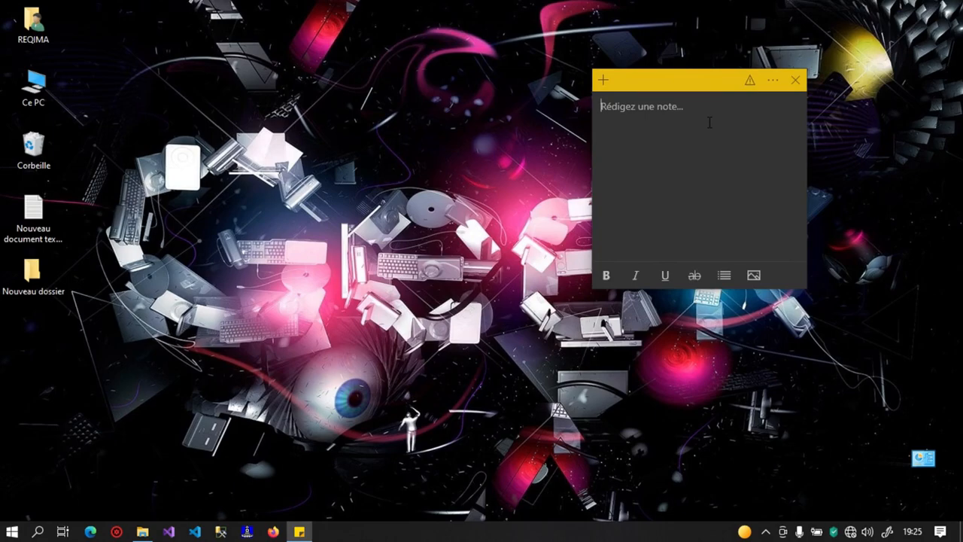
type("bonjour")
left_click_drag(679, 85, 833, 317)
left_click(610, 294)
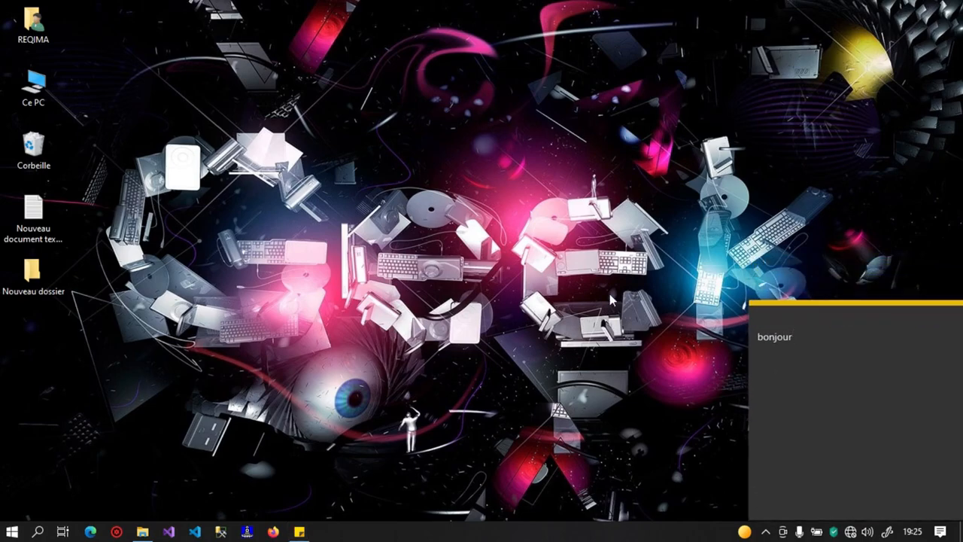
- Add a second line reading "RDV 10h" below "bonjour" in the note
left_click(809, 353)
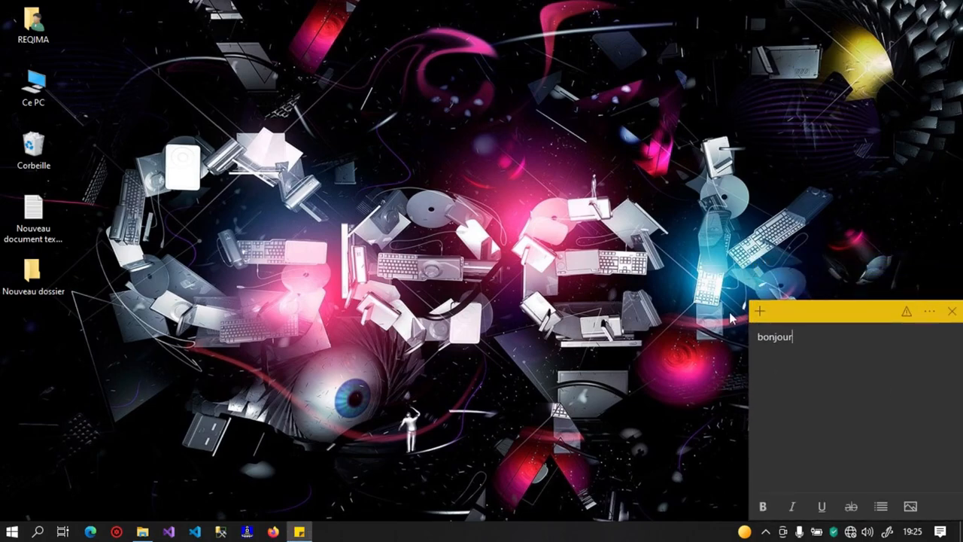
key("Return")
type("ren")
key("BackSpace")
key("BackSpace")
key("BackSpace")
type("RDV 10h à")
key("BackSpace")
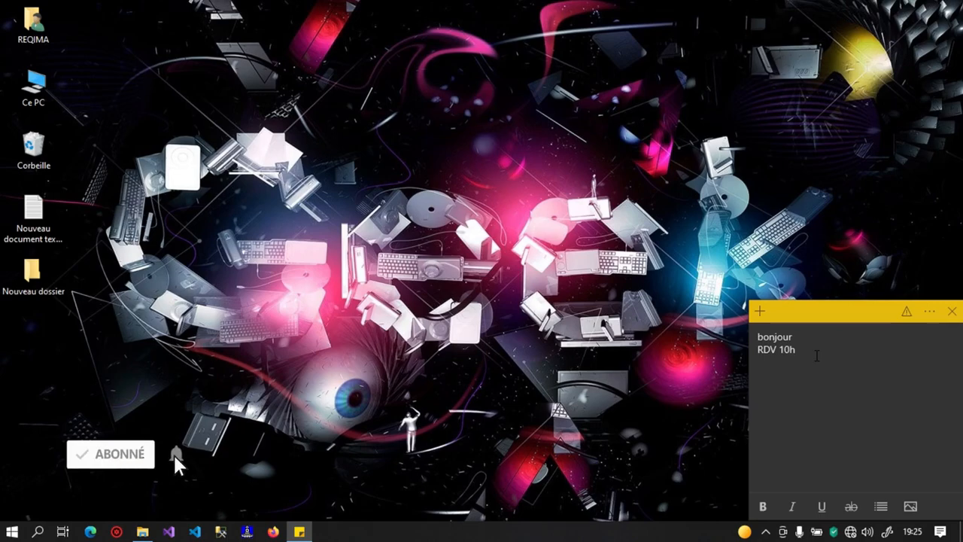
- Format the "RDV 10h" line as a bold, underlined bullet, and open the note's image picker without inserting a picture
key("shift+Home")
left_click(762, 506)
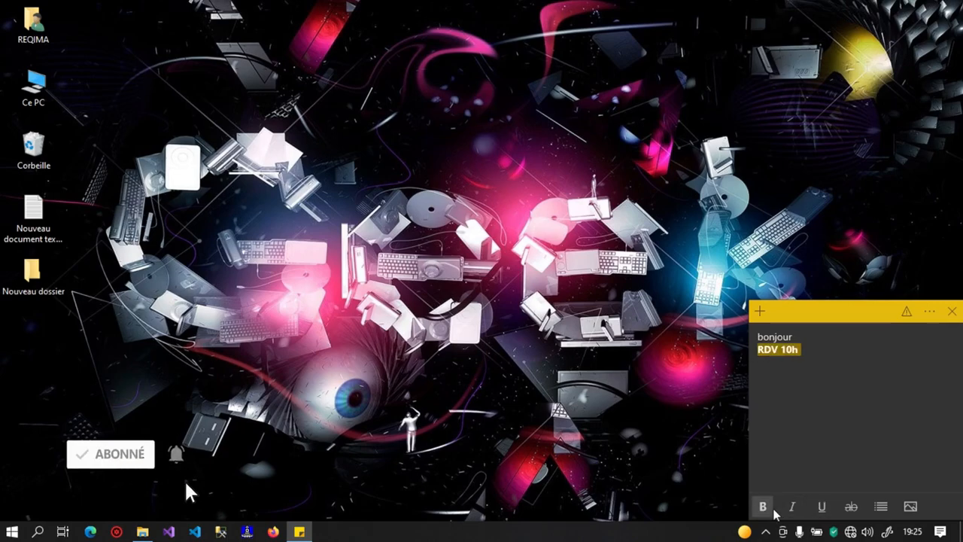
left_click(793, 510)
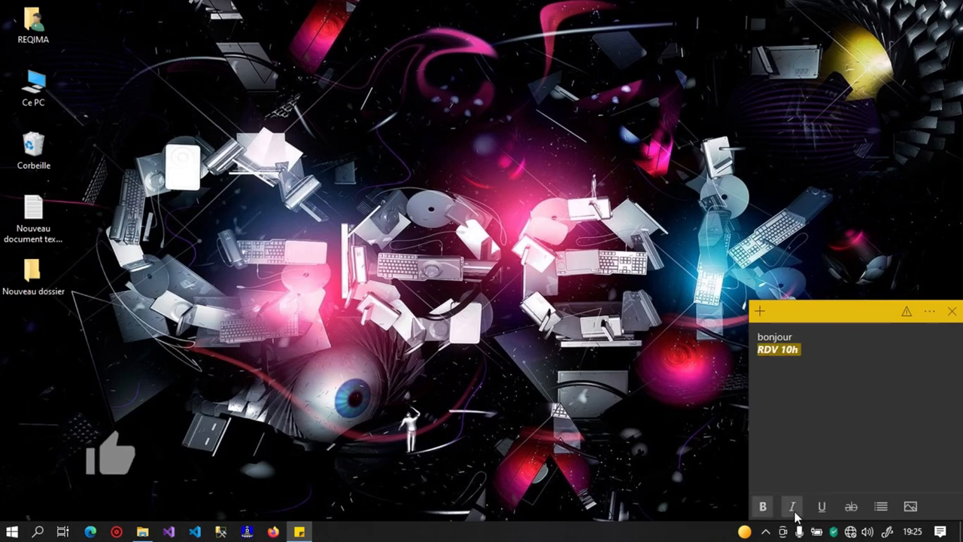
left_click(794, 510)
left_click(823, 510)
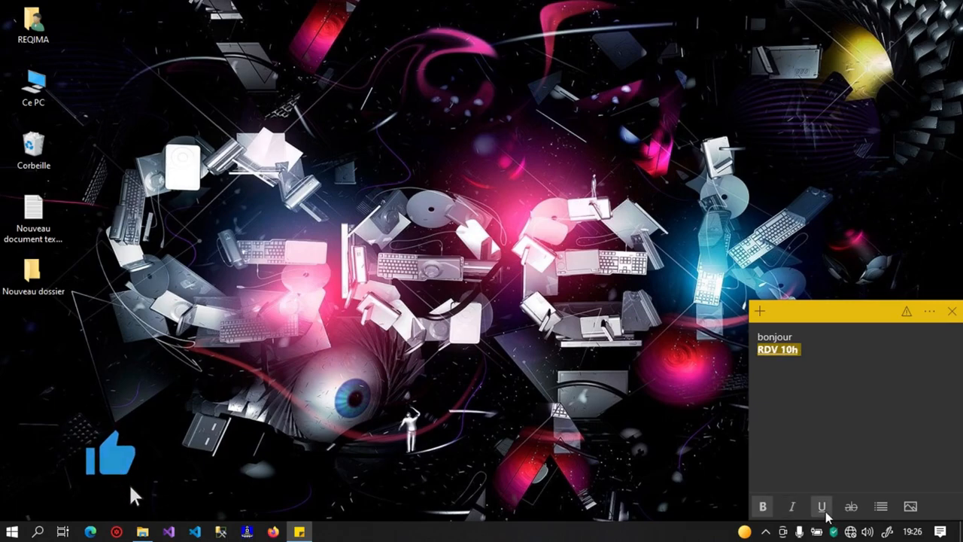
left_click(843, 376)
left_click(883, 508)
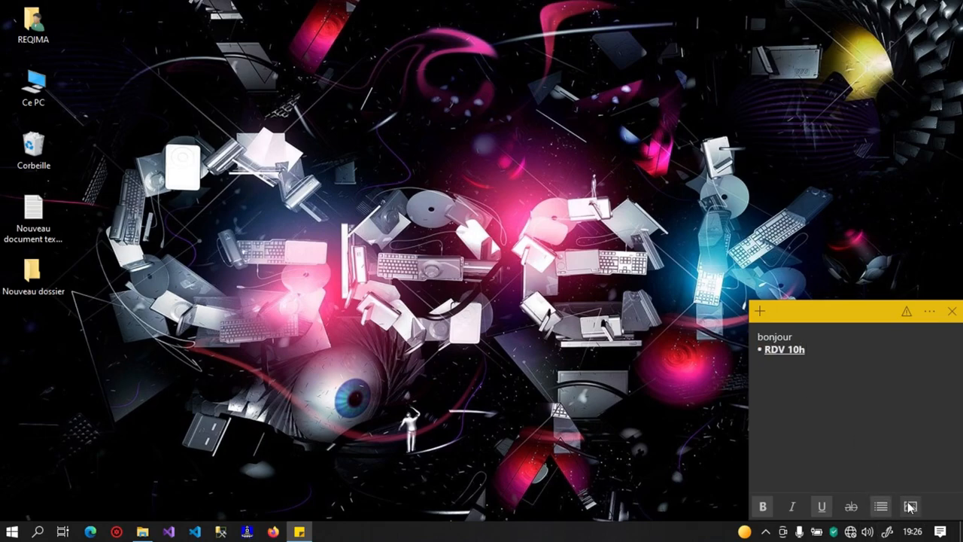
left_click(674, 299)
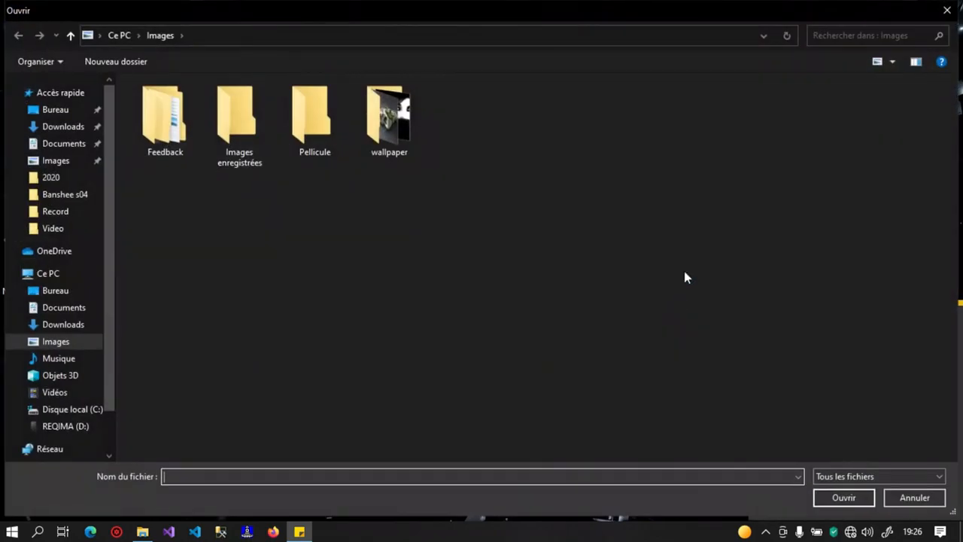
left_click(946, 9)
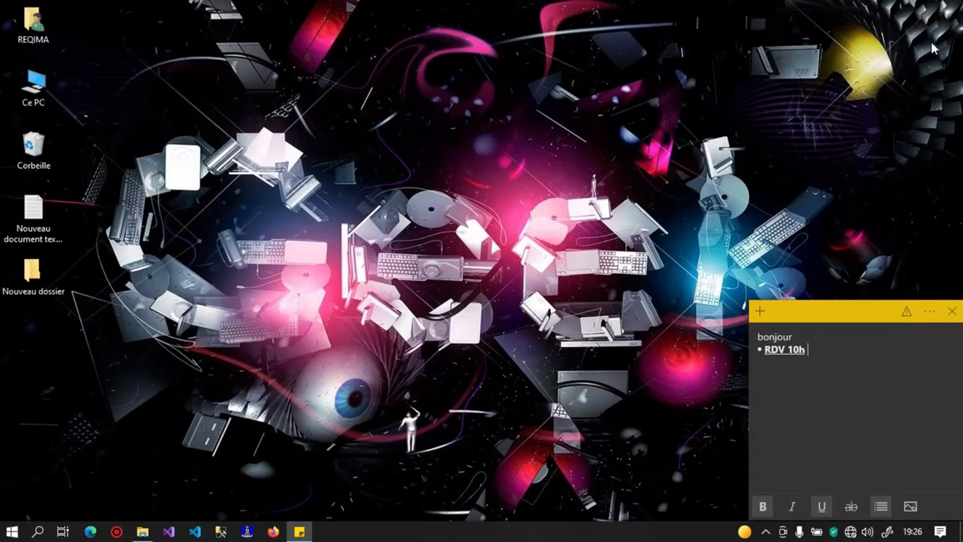
- Try green as the note's colour, and settle on purple
left_click(932, 312)
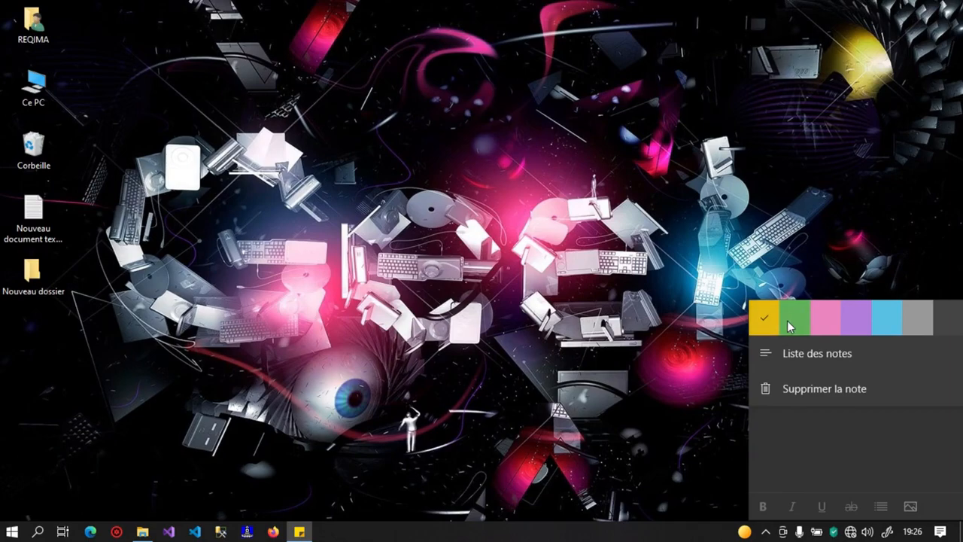
left_click(795, 316)
left_click(928, 311)
left_click(855, 316)
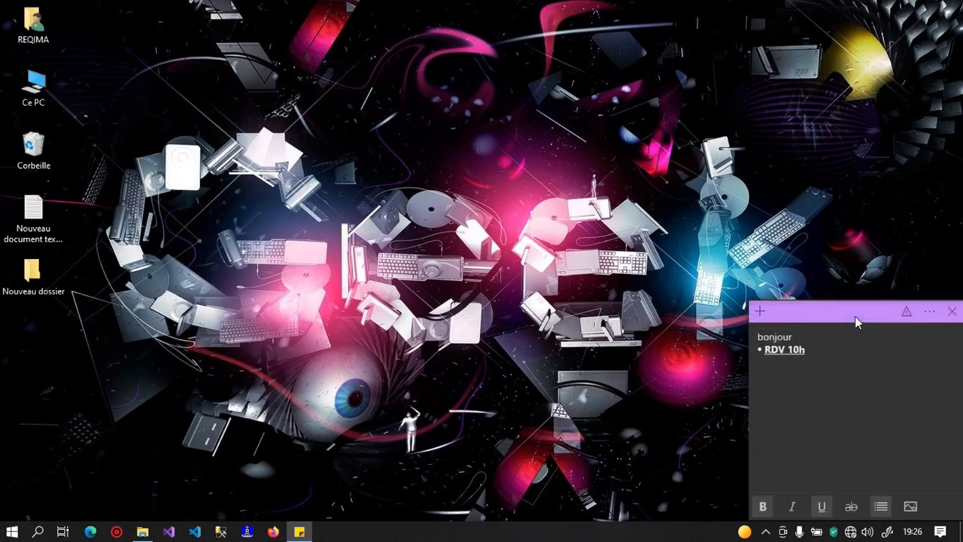
- Create another note, place it directly above the first one and write a phone number in it
left_click(752, 304)
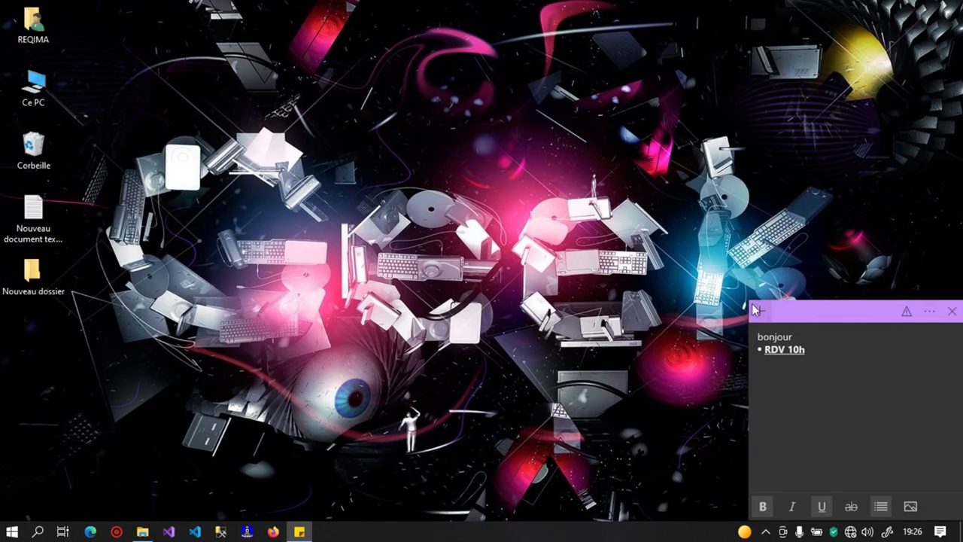
left_click_drag(583, 310, 805, 92)
type("97855522")
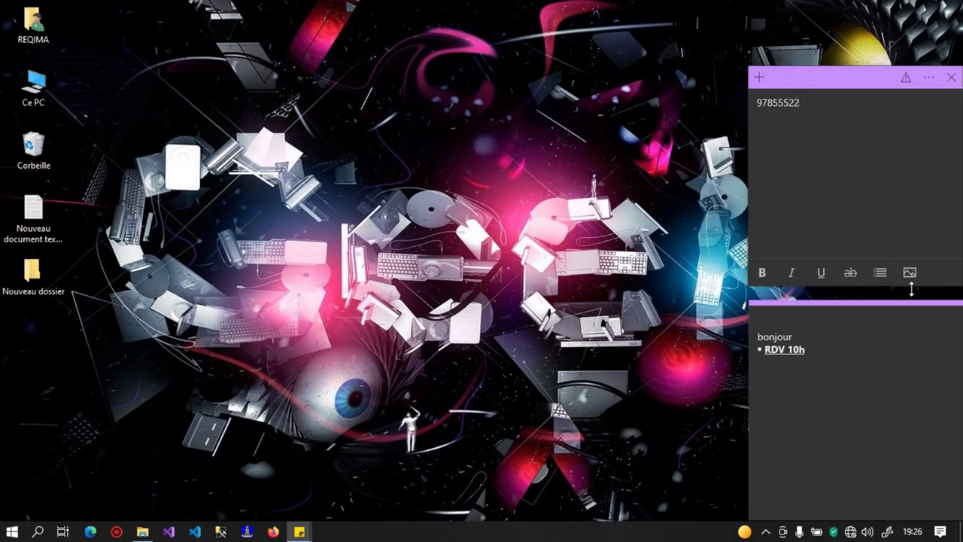
- Delete both notes from the desktop, the phone number note first and the "bonjour" note second
left_click(929, 78)
left_click(848, 155)
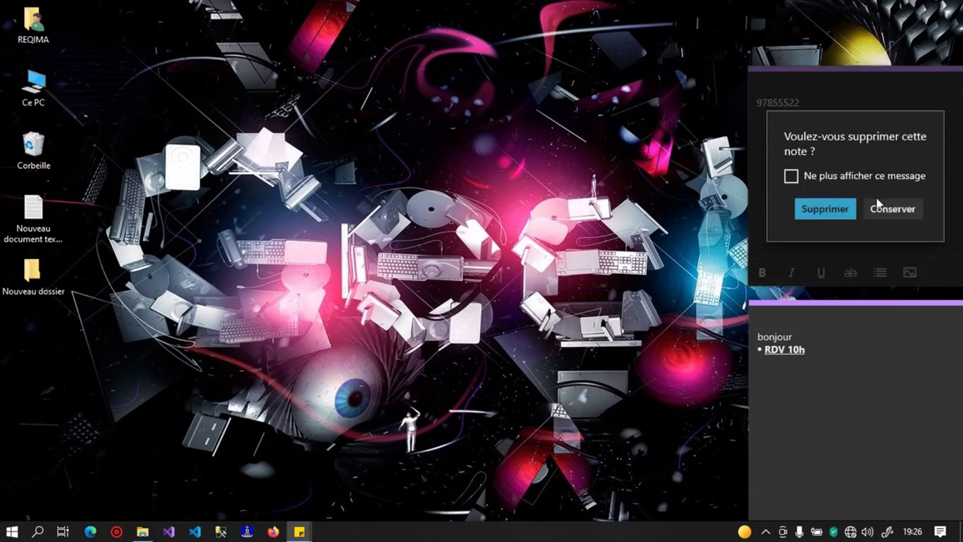
left_click(835, 214)
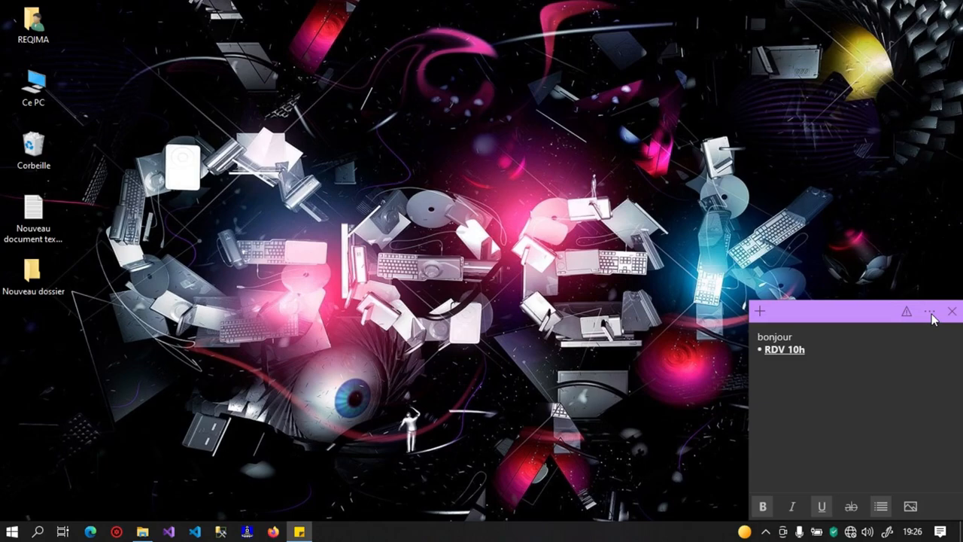
left_click(930, 311)
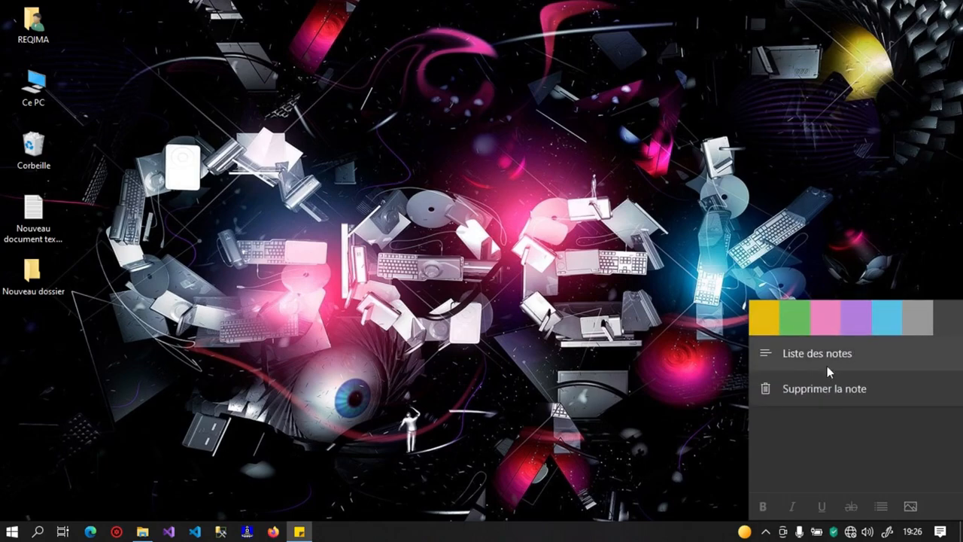
left_click(824, 388)
left_click(836, 445)
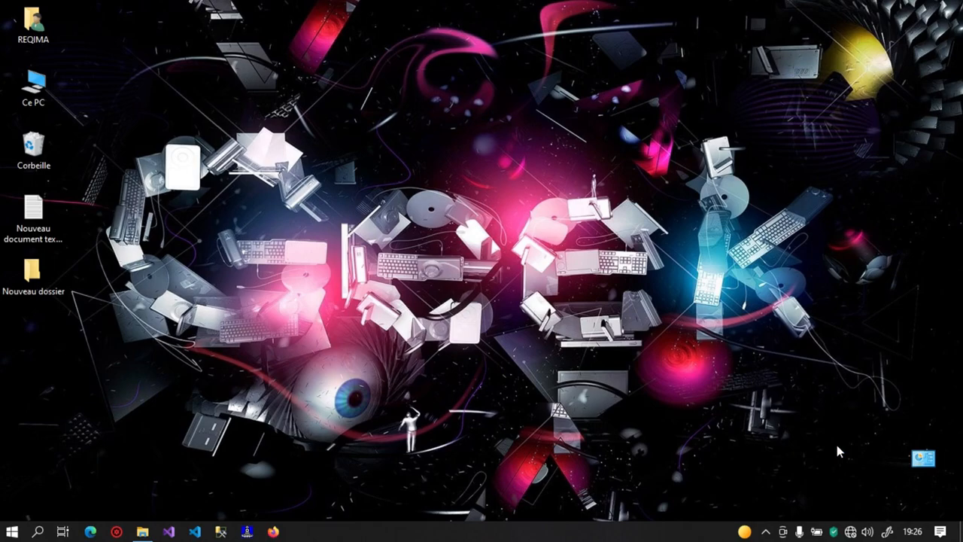
- Start Windows dictation, activate Reconnaissance vocale en ligne in its Voix privacy settings, and close the settings
key("super+h")
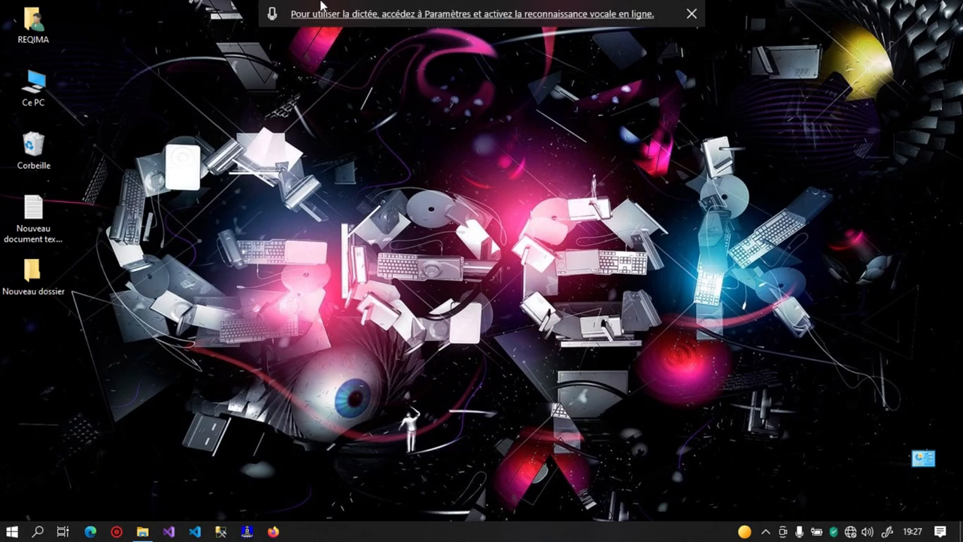
left_click(415, 15)
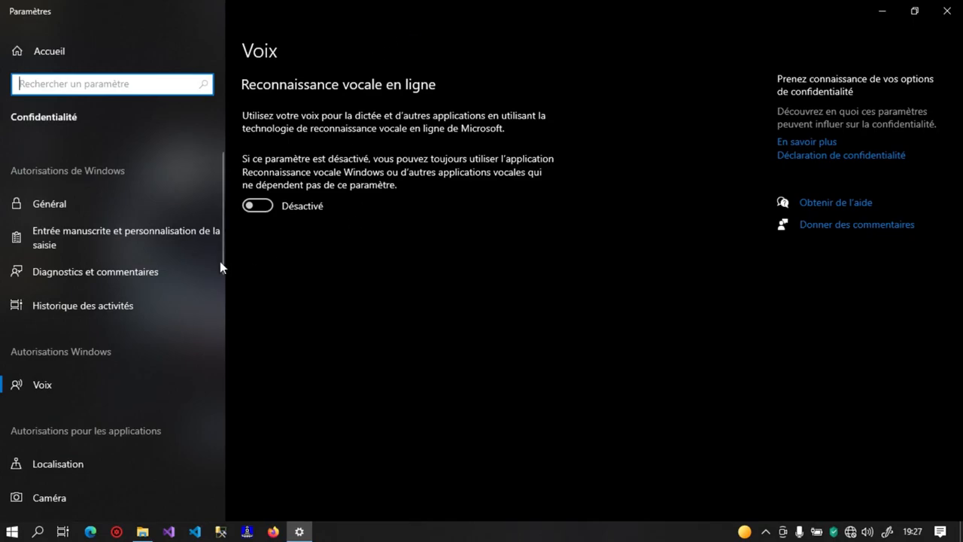
left_click(251, 211)
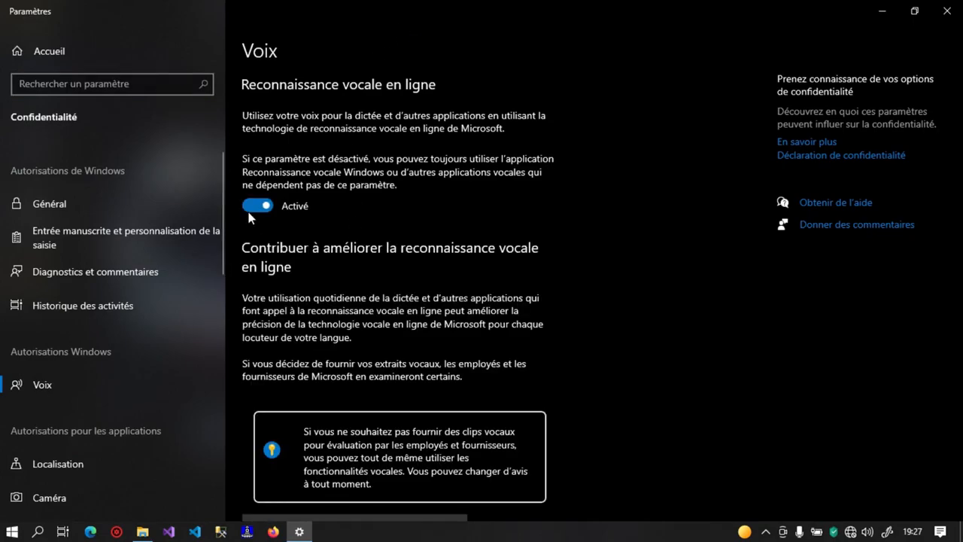
left_click_drag(961, 154, 961, 324)
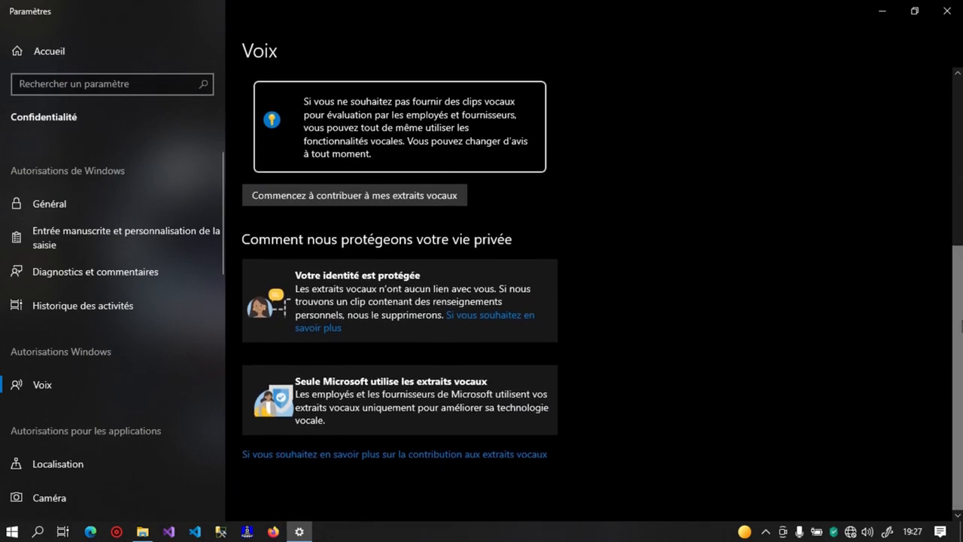
left_click(946, 11)
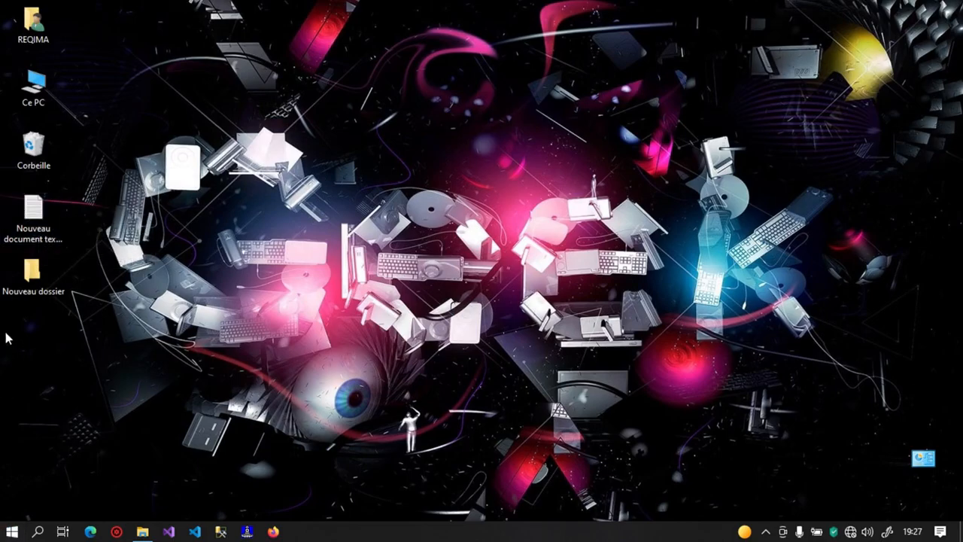
- Open Bloc-notes, move its window slightly, and start Windows voice dictation in the blank document
left_click(11, 531)
type("bloc")
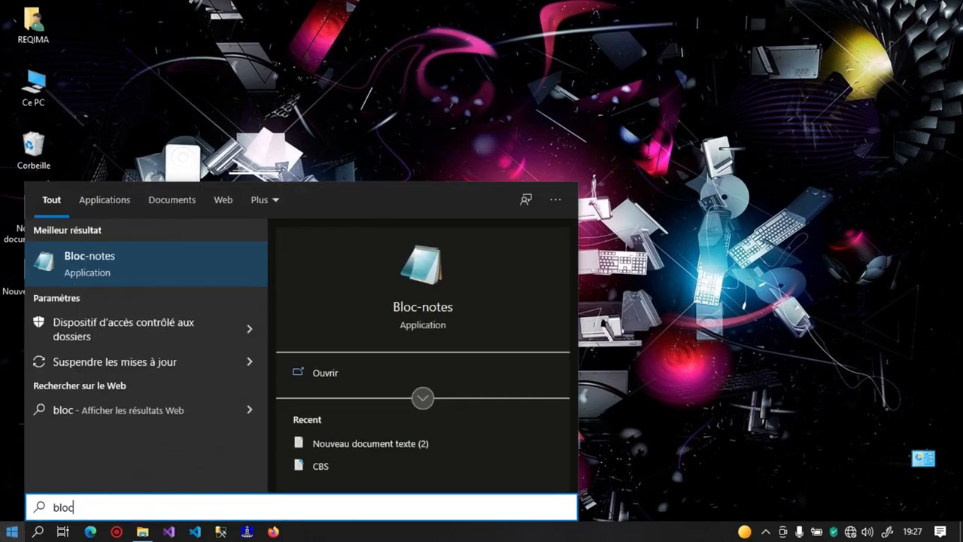
left_click(136, 261)
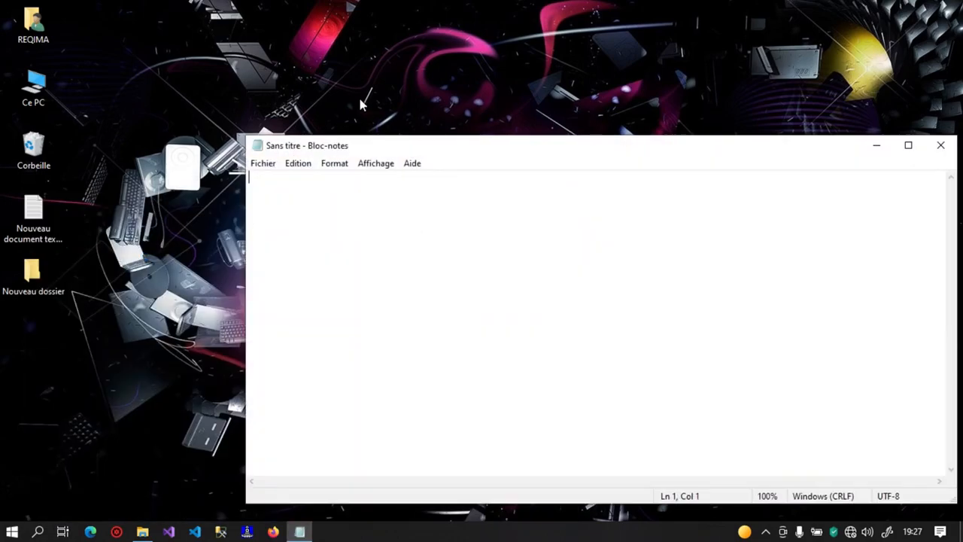
left_click_drag(383, 147, 362, 144)
left_click(703, 17)
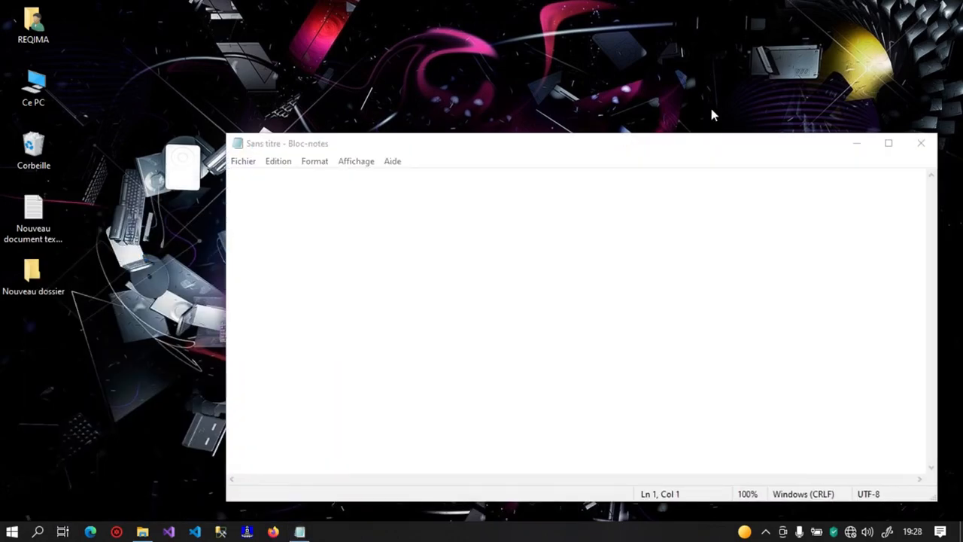
left_click(713, 159)
key("super+h")
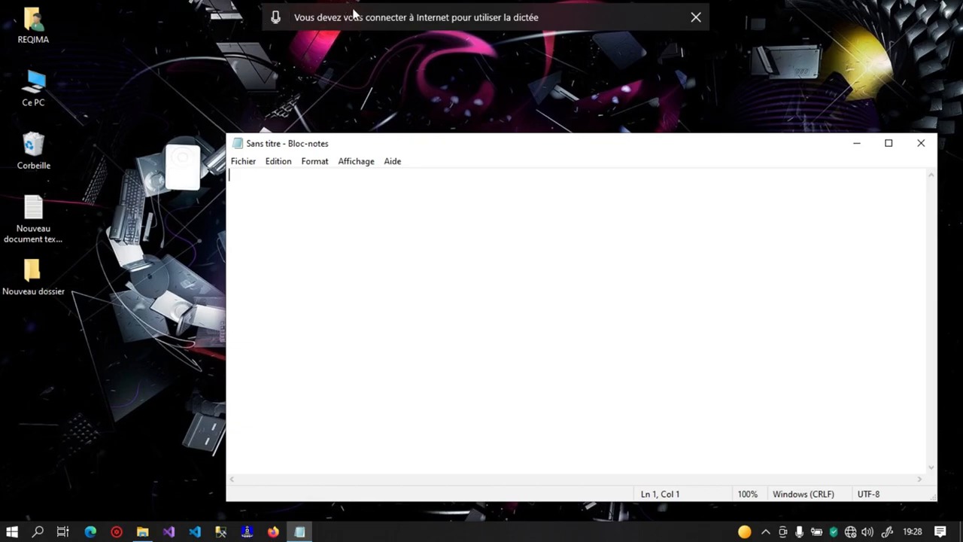
- Check the available Wi-Fi networks, return to the blank Bloc-notes document and close it
left_click(850, 532)
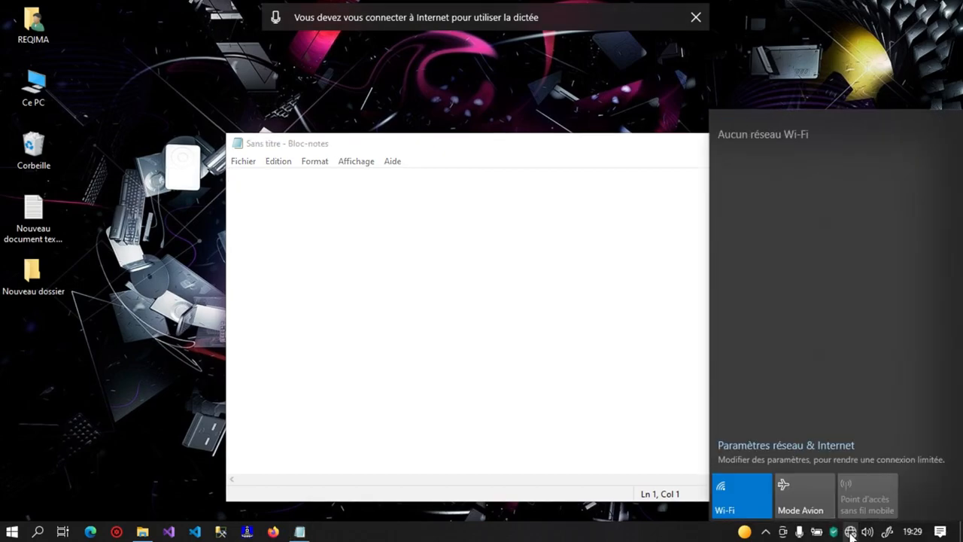
left_click(520, 341)
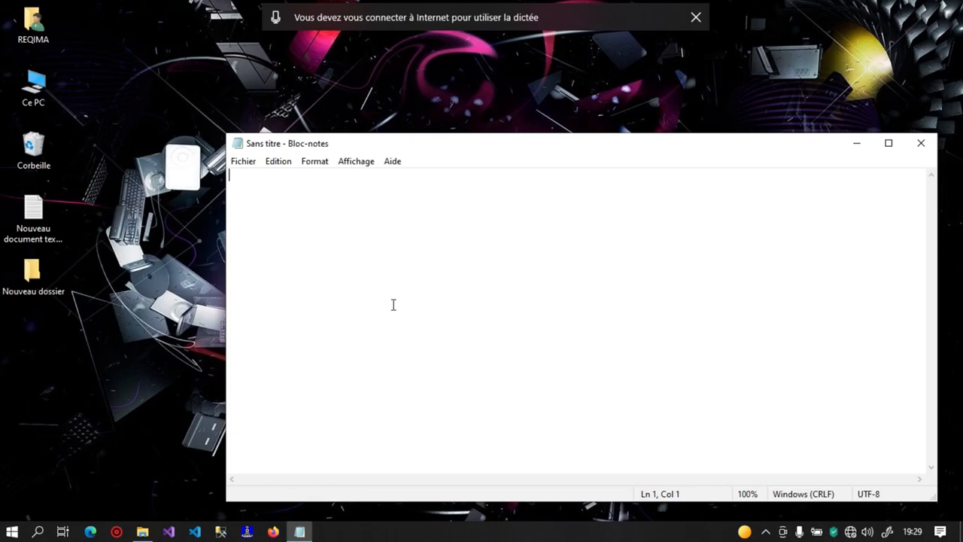
key("alt+F4")
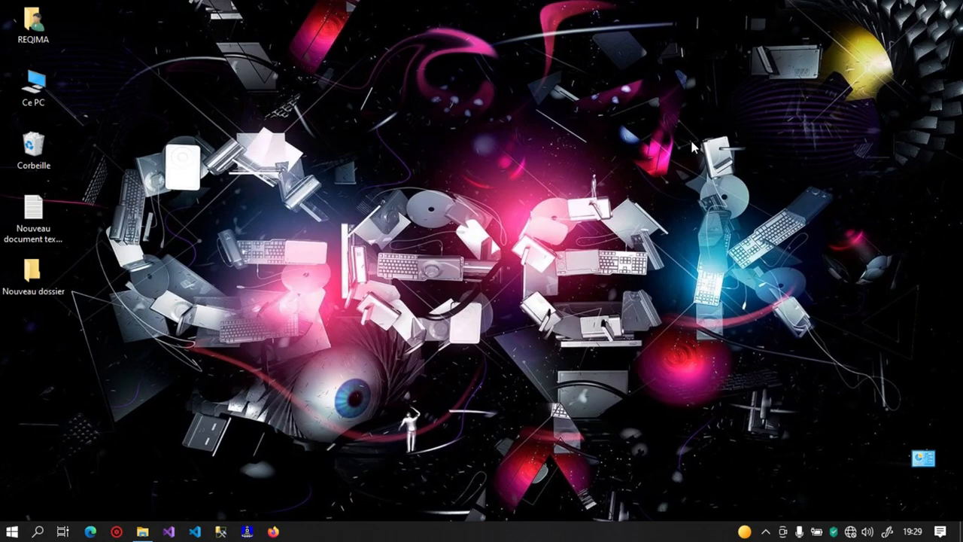